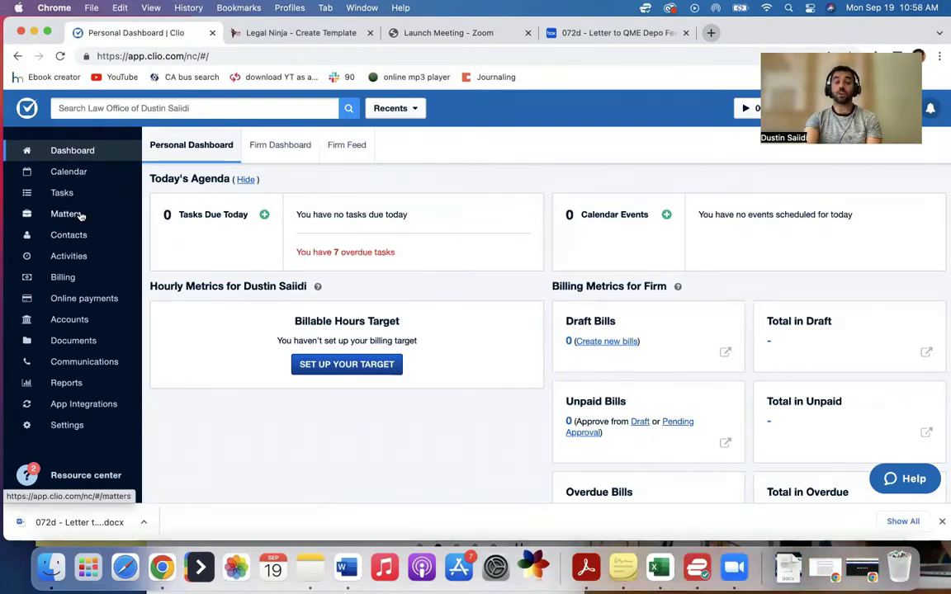
Step: Open the 00001-Reed matter from the Matters list and scroll to its Custom Fields panel
click(76, 215)
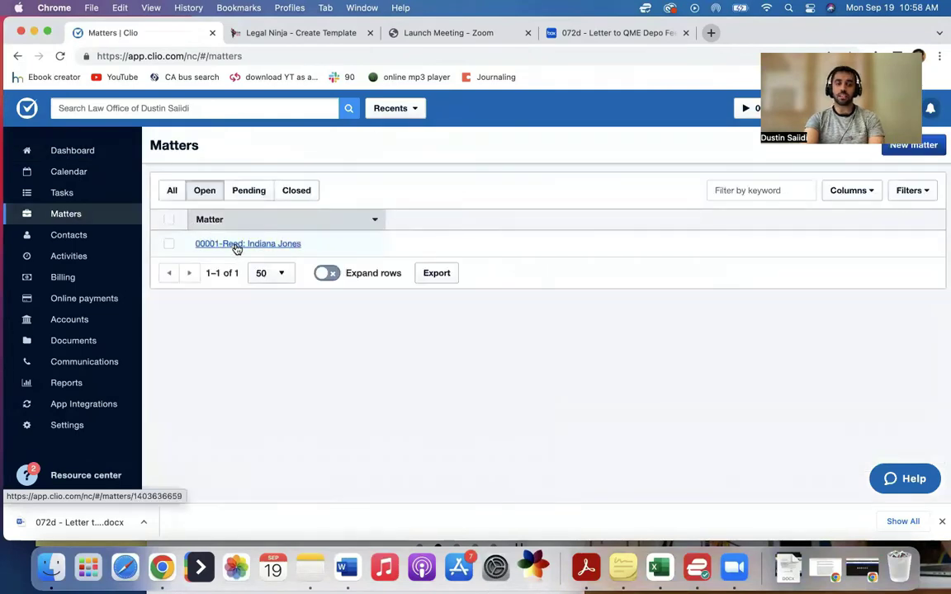
click(237, 245)
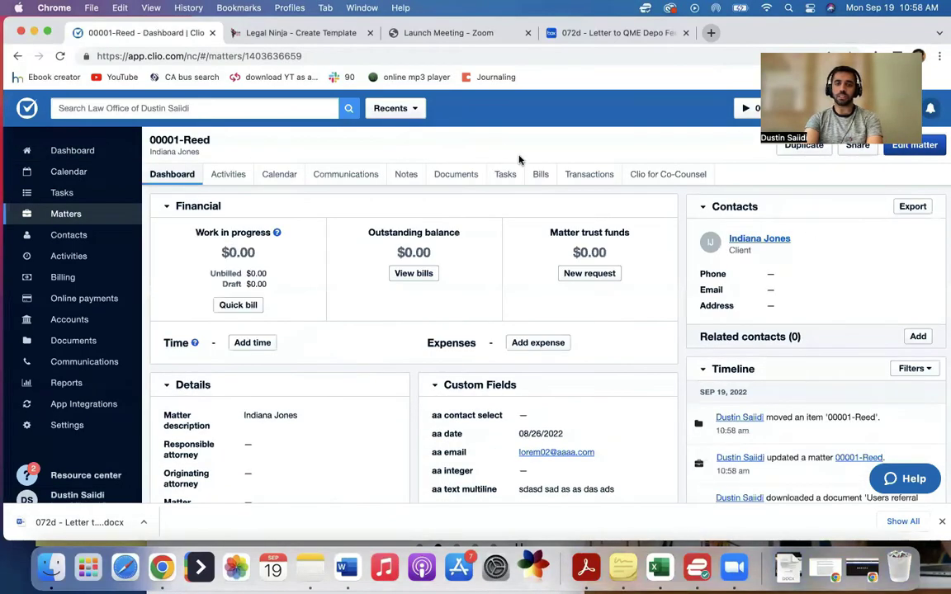
scroll(454, 277, down, 4)
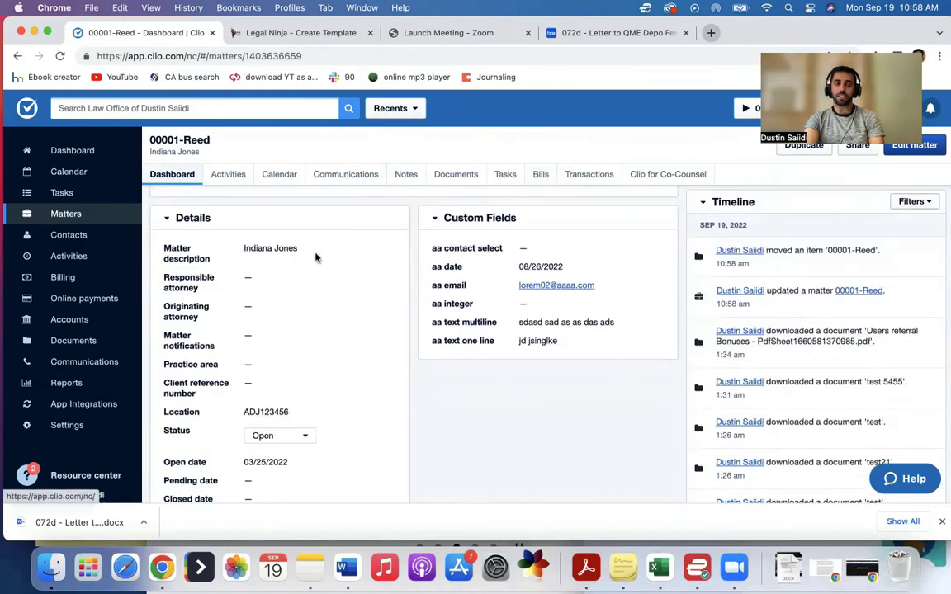
scroll(315, 259, down, 1)
scroll(315, 257, down, 2)
scroll(293, 268, up, 3)
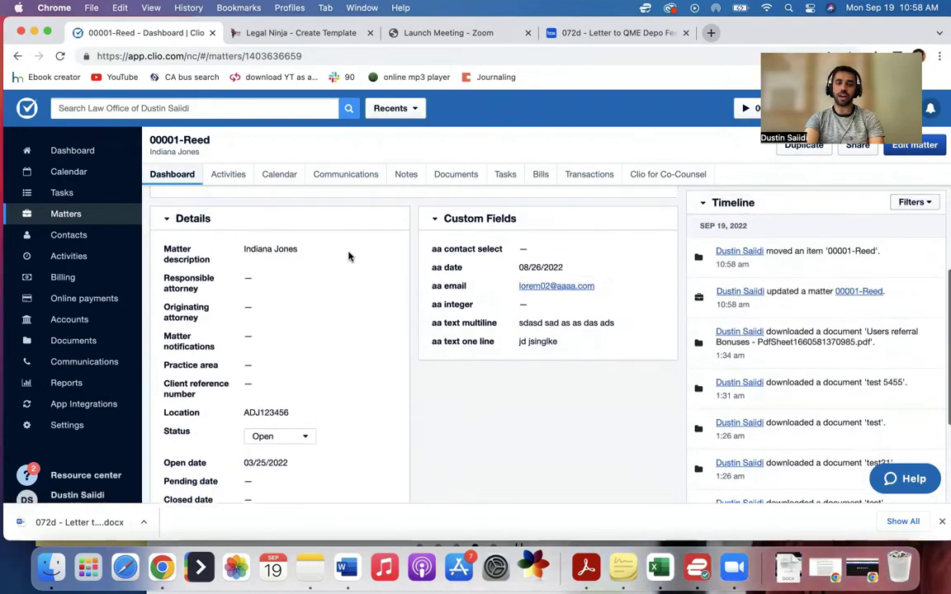
scroll(487, 256, up, 3)
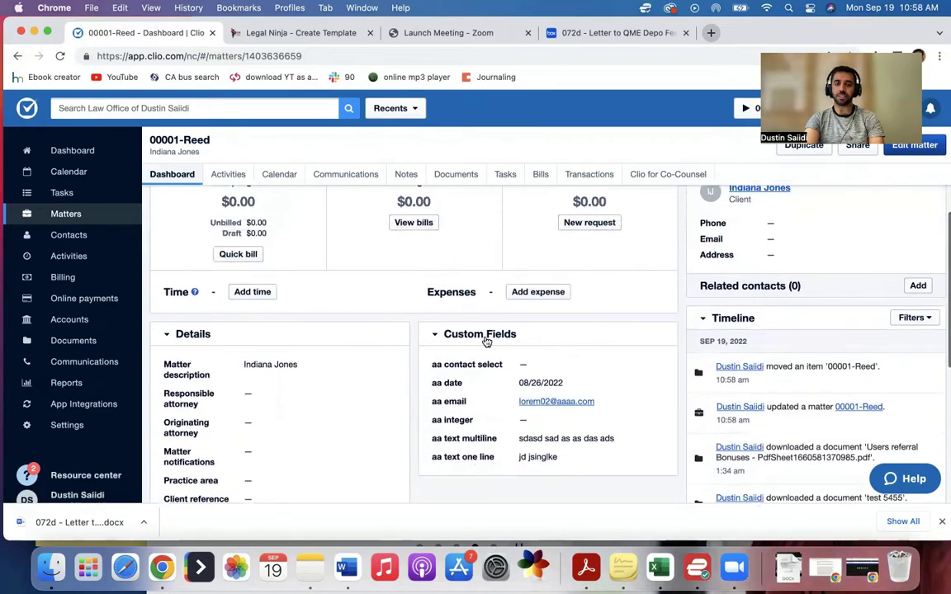
scroll(492, 353, down, 1)
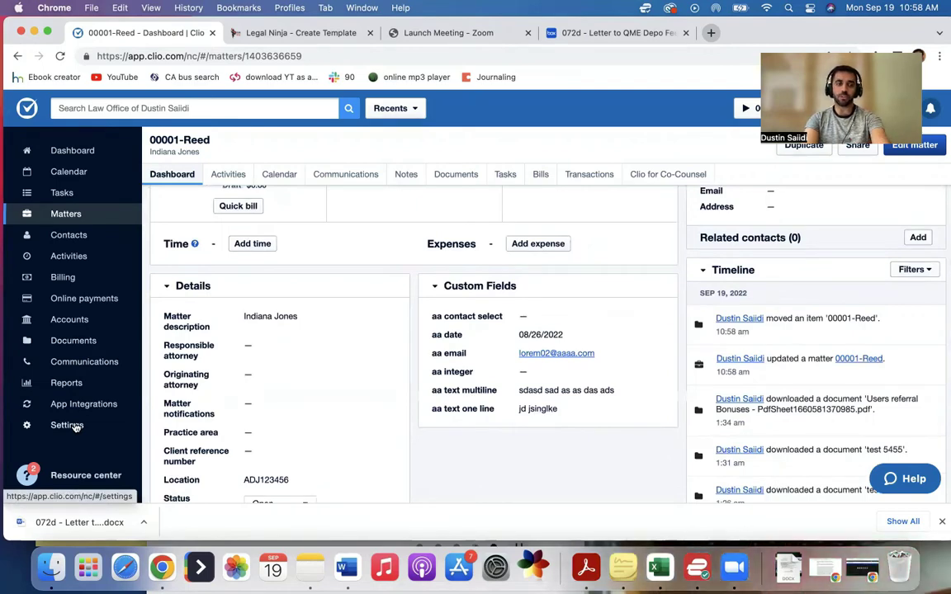
Step: Open Clio's Custom Fields settings in a new browser tab
super+click(74, 426)
click(301, 37)
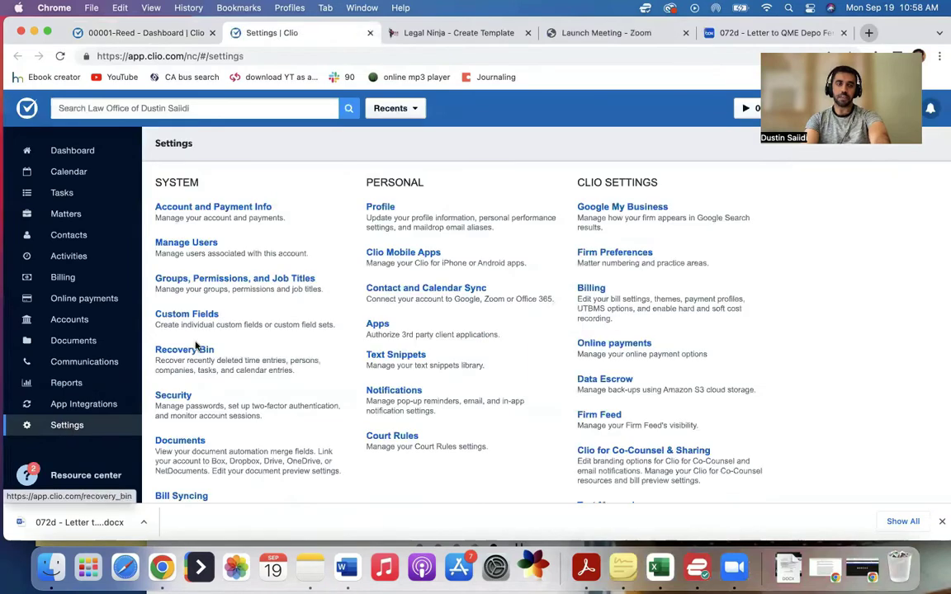
click(195, 313)
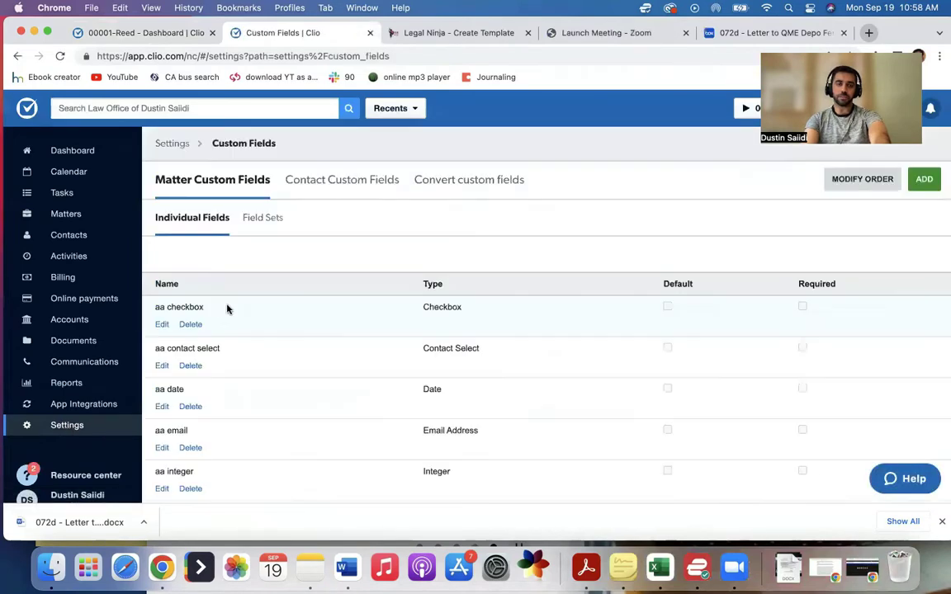
scroll(330, 330, down, 5)
scroll(330, 330, up, 5)
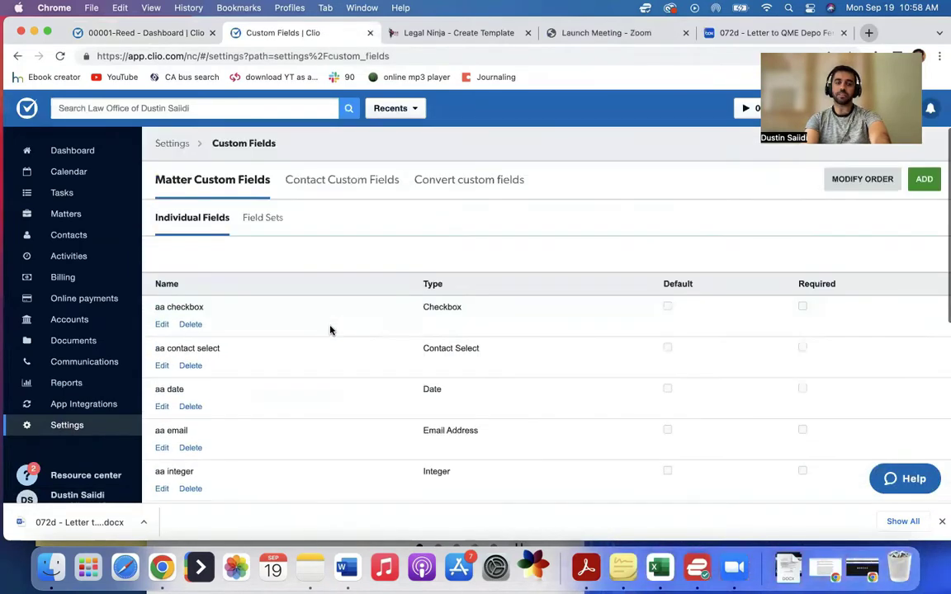
Step: Add a default Text (One-Line) matter field named 'Defense Attorney Name' and save it
click(922, 191)
text(Defen)
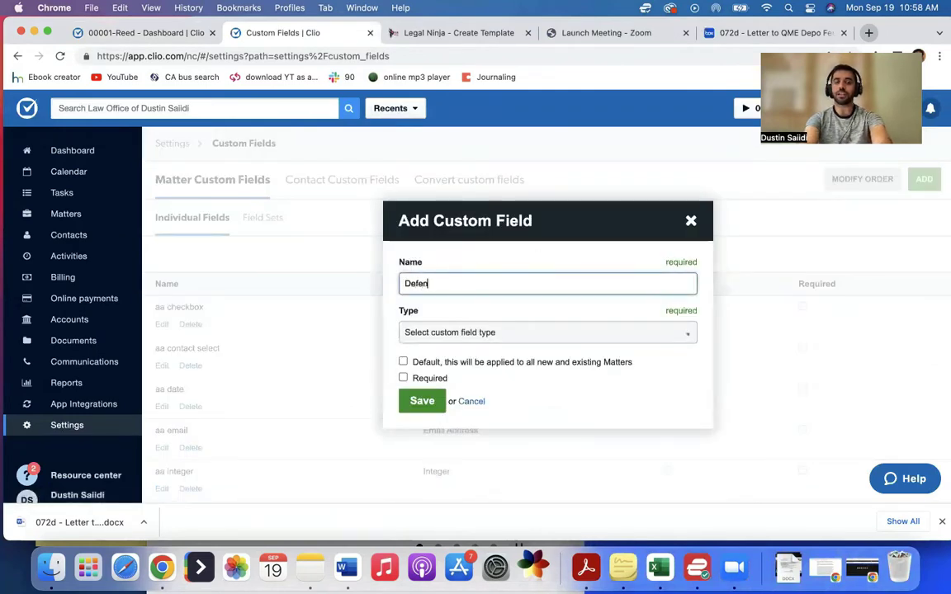
text(se Attorney Name)
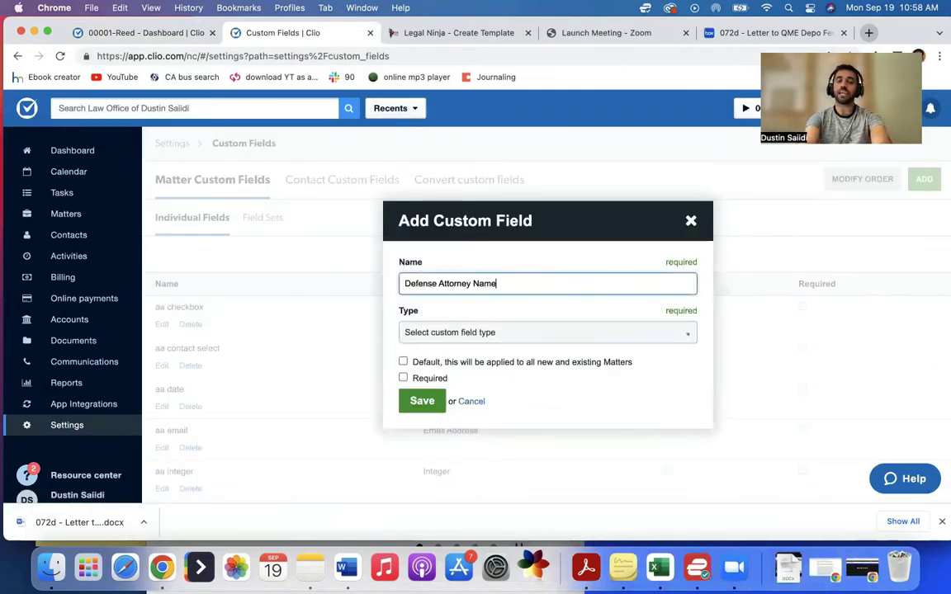
click(471, 335)
scroll(470, 402, down, 2)
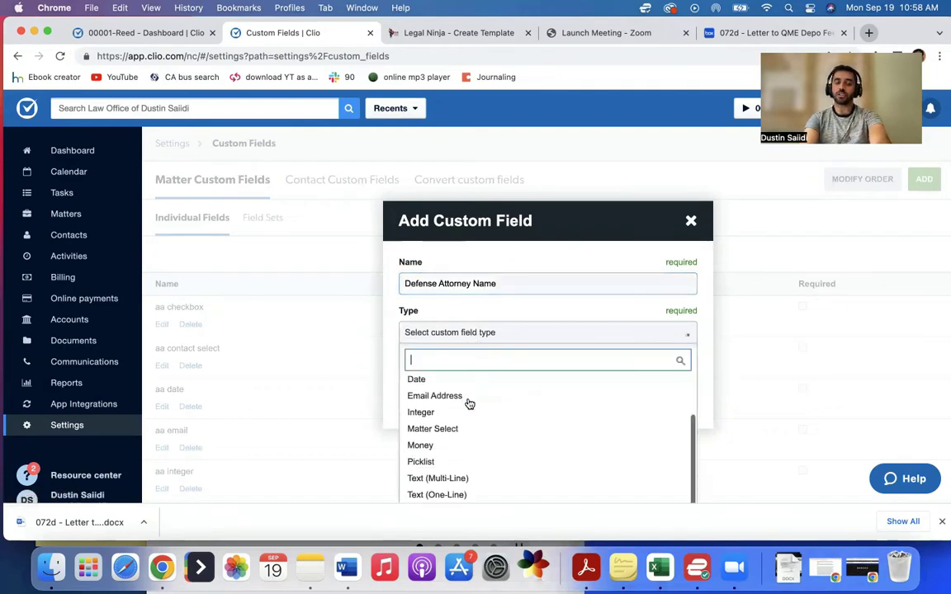
scroll(467, 410, down, 1)
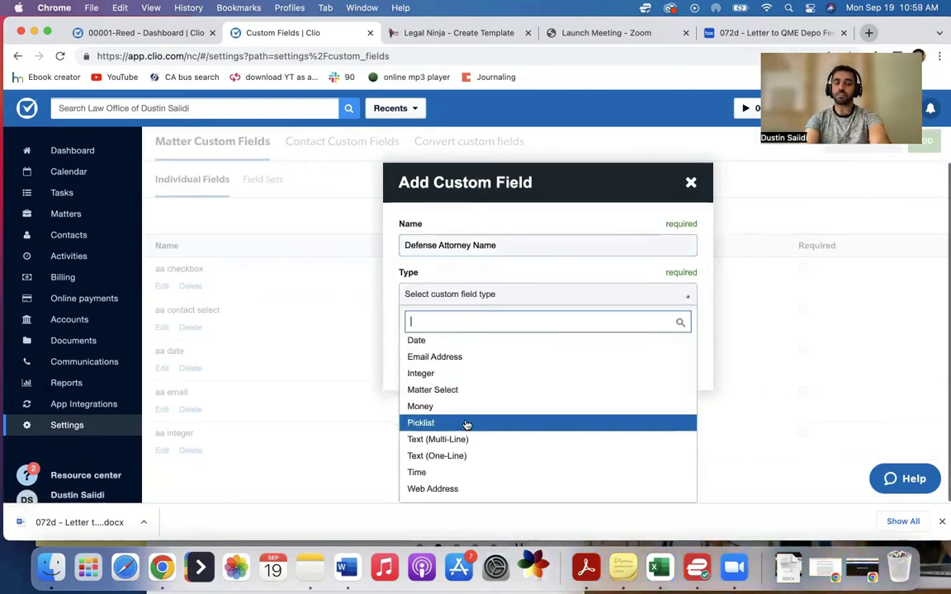
click(460, 455)
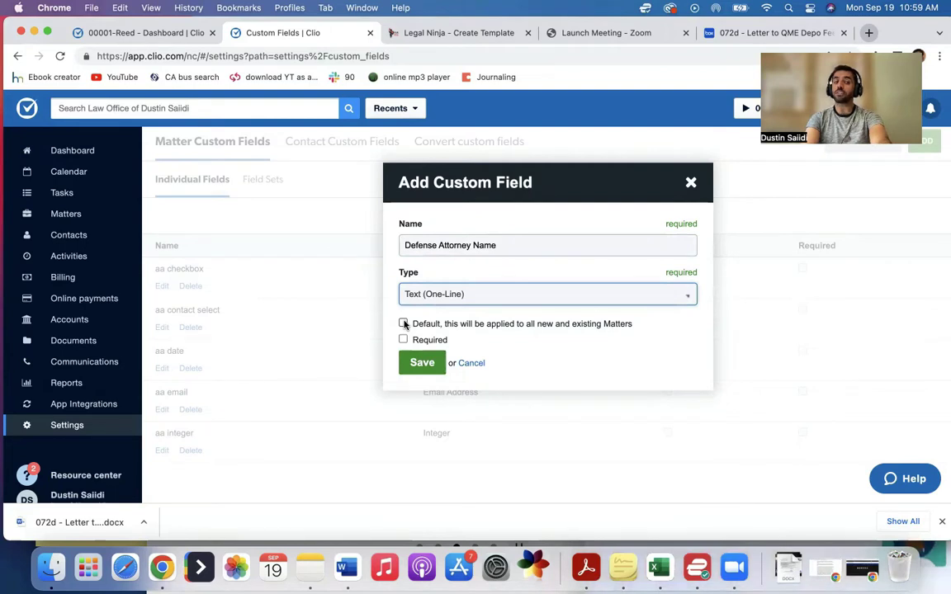
click(403, 323)
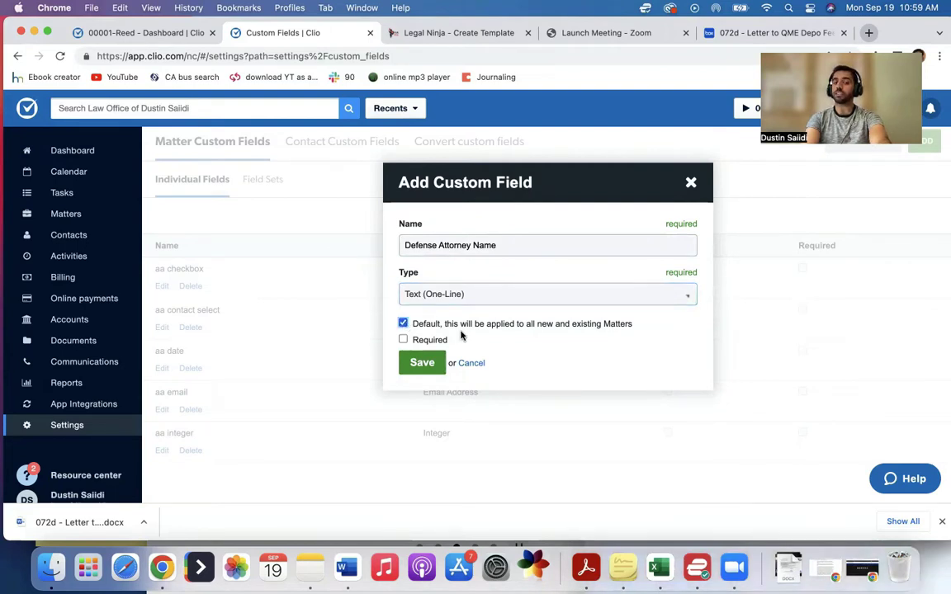
click(403, 324)
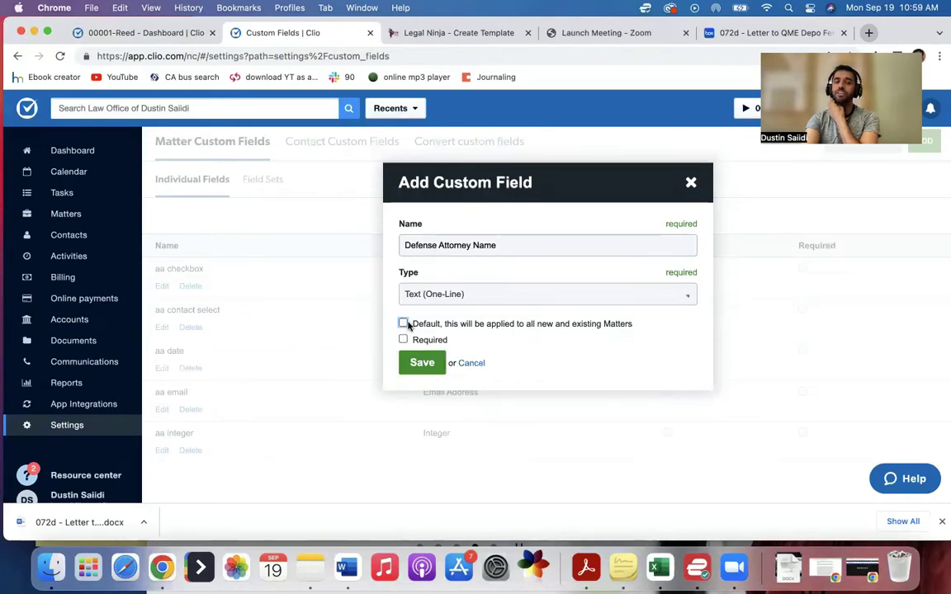
click(403, 323)
click(419, 371)
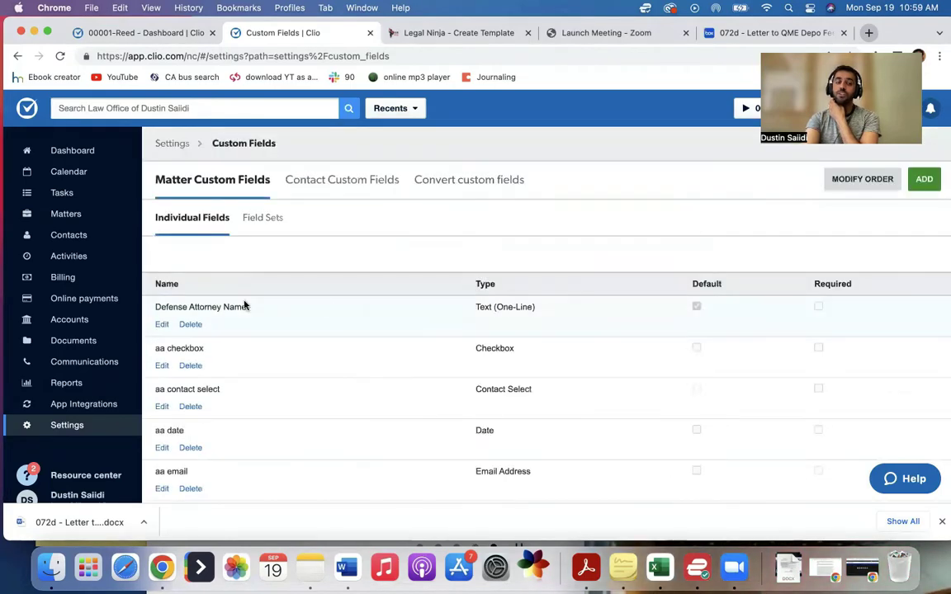
Step: Add a default Text (One-Line) matter field named 'Defense attorney email' and save it
click(924, 179)
text(De)
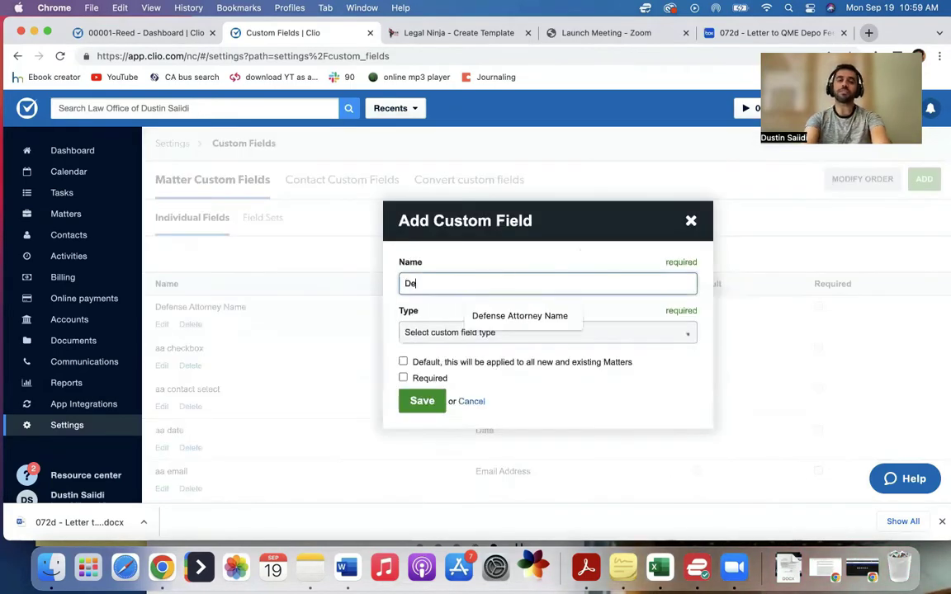
text(fense attorney email)
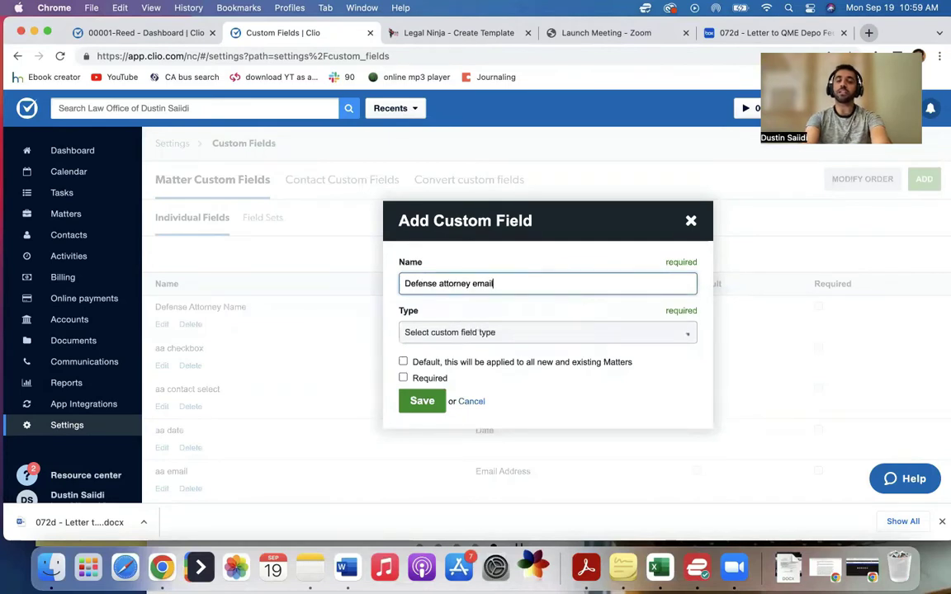
click(466, 337)
scroll(429, 409, down, 3)
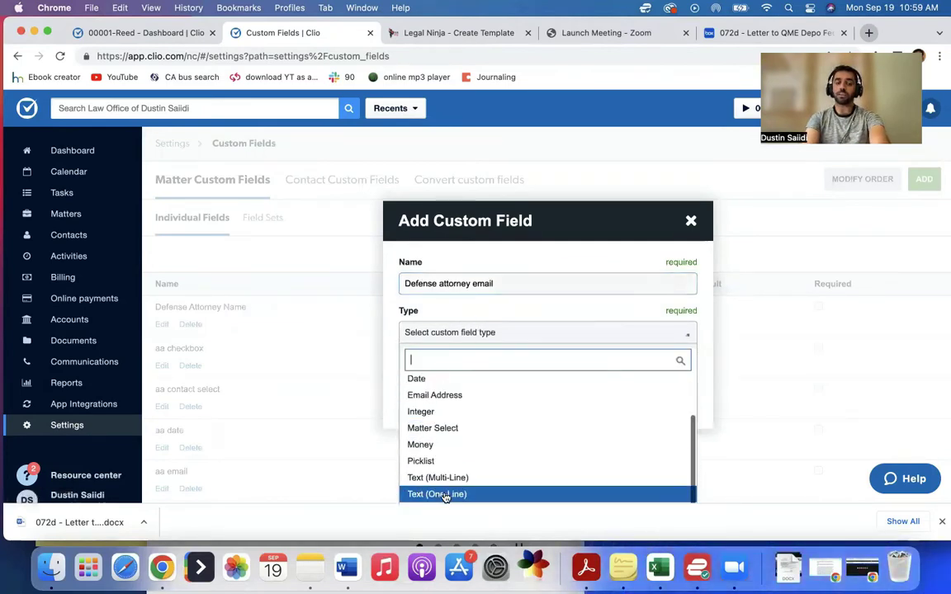
click(425, 492)
click(433, 364)
click(426, 402)
Step: Close the new-field form and reload the 00001-Reed matter page
click(690, 221)
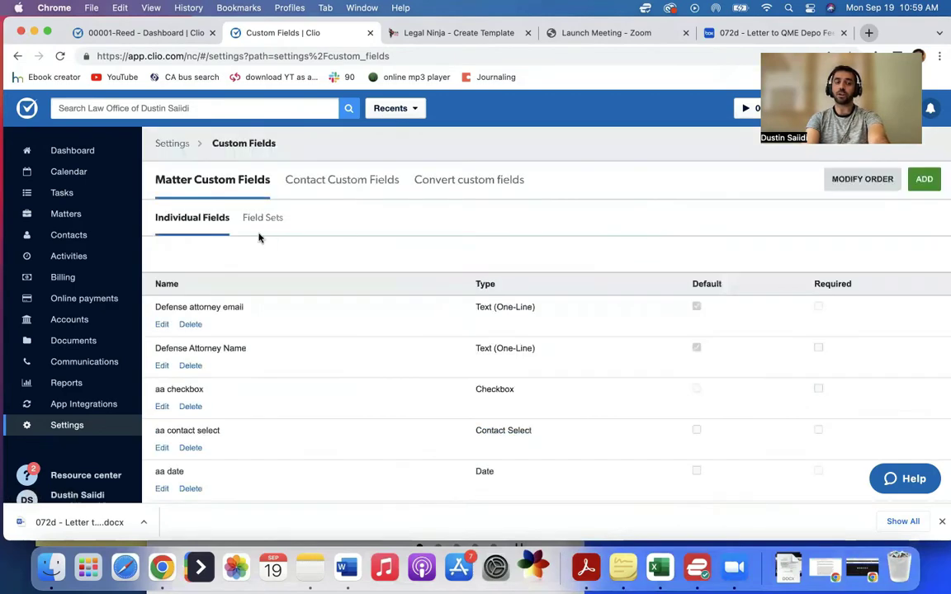
click(163, 34)
key(super+r)
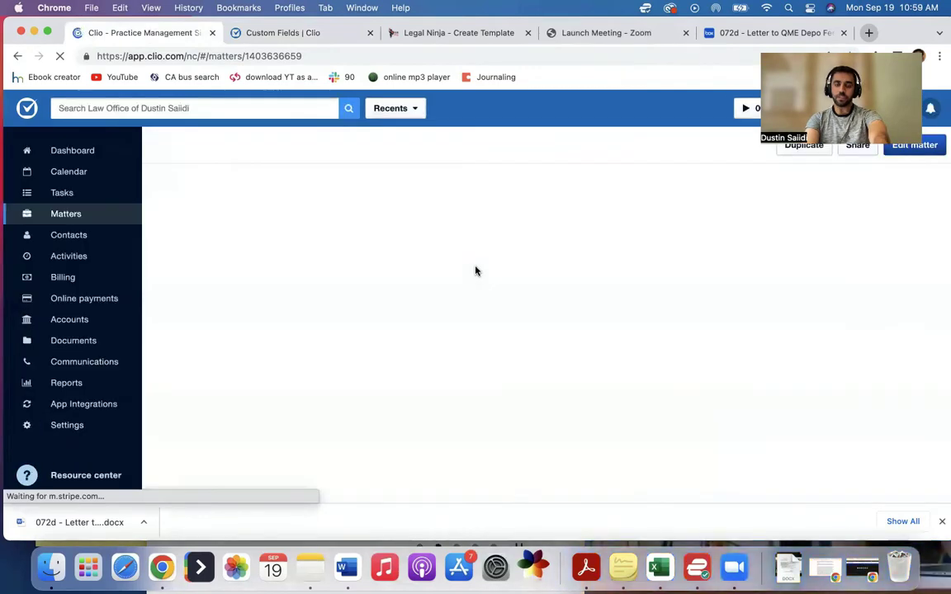
Step: Start editing the matter and scroll down to its custom fields
scroll(511, 301, down, 3)
scroll(496, 322, down, 1)
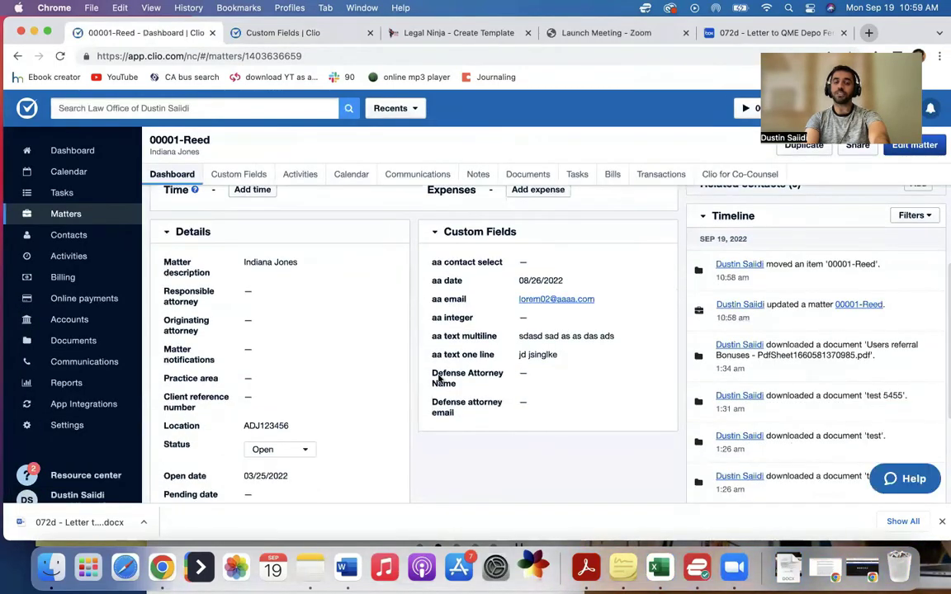
scroll(444, 388, up, 4)
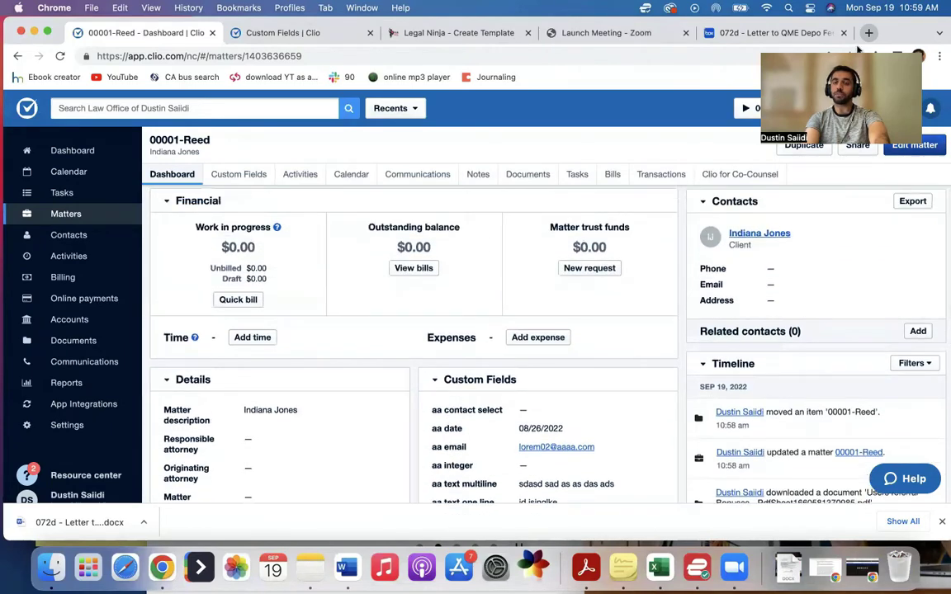
click(912, 145)
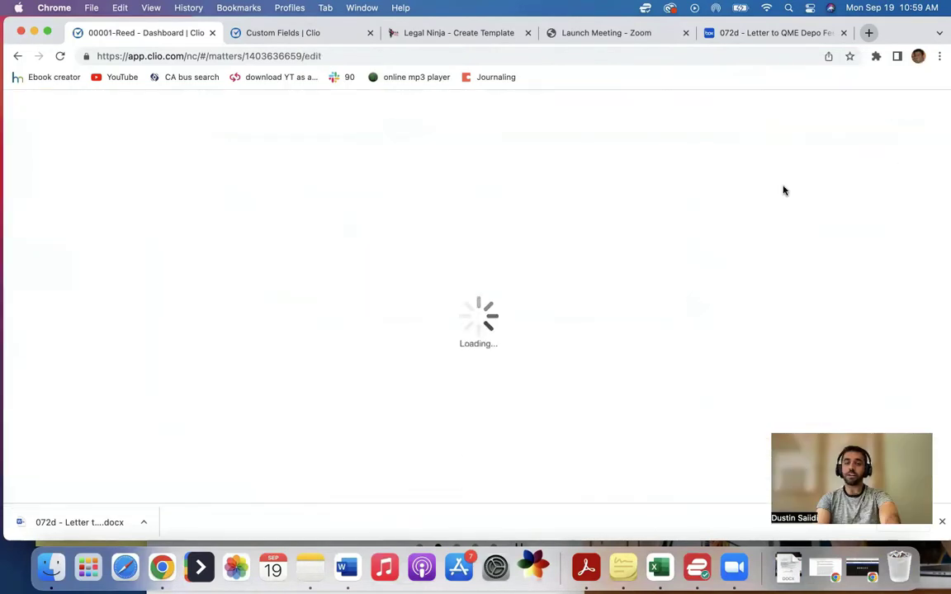
scroll(503, 314, down, 5)
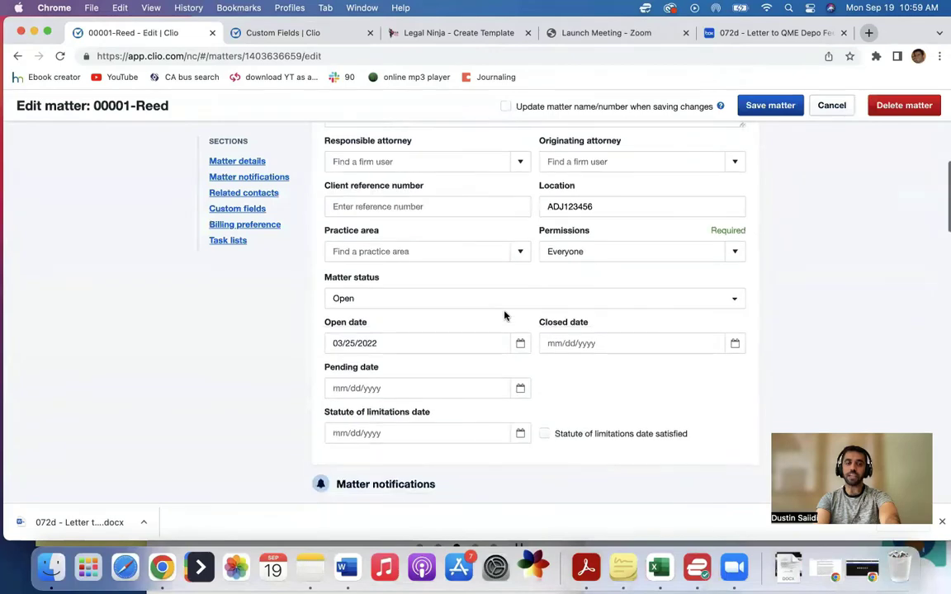
scroll(504, 315, down, 10)
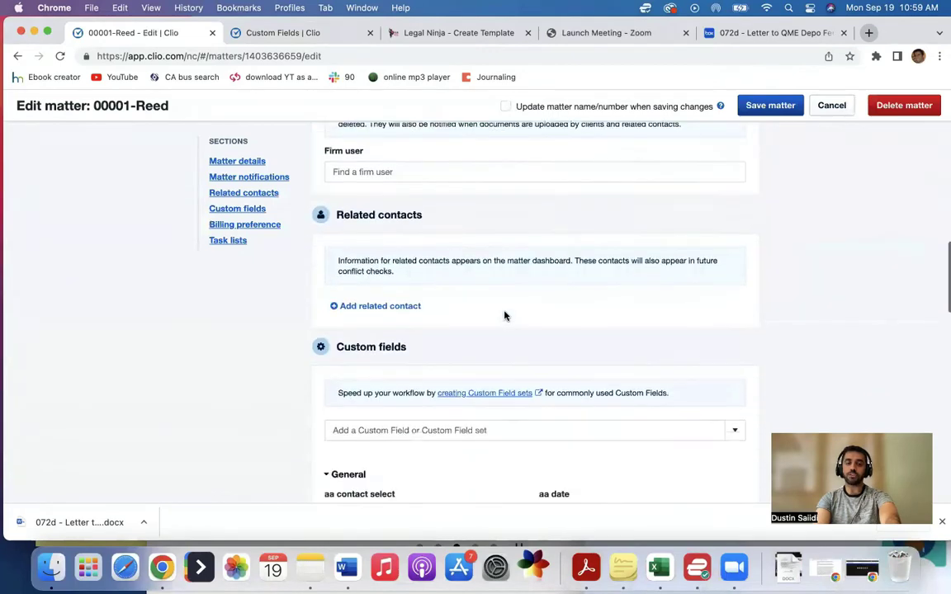
scroll(504, 316, down, 5)
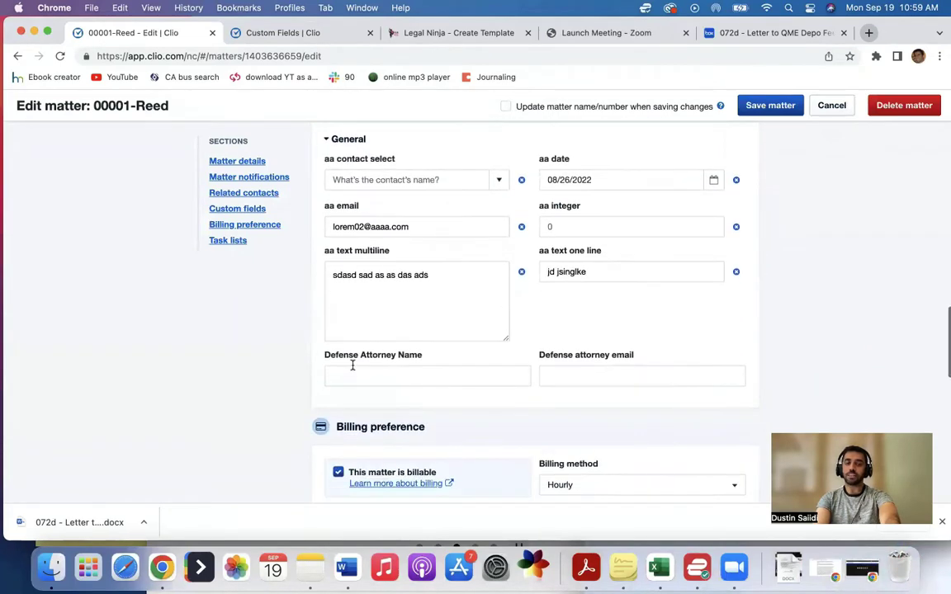
Step: Enter the defense attorney's name and e-mail address, then save the matter
click(443, 376)
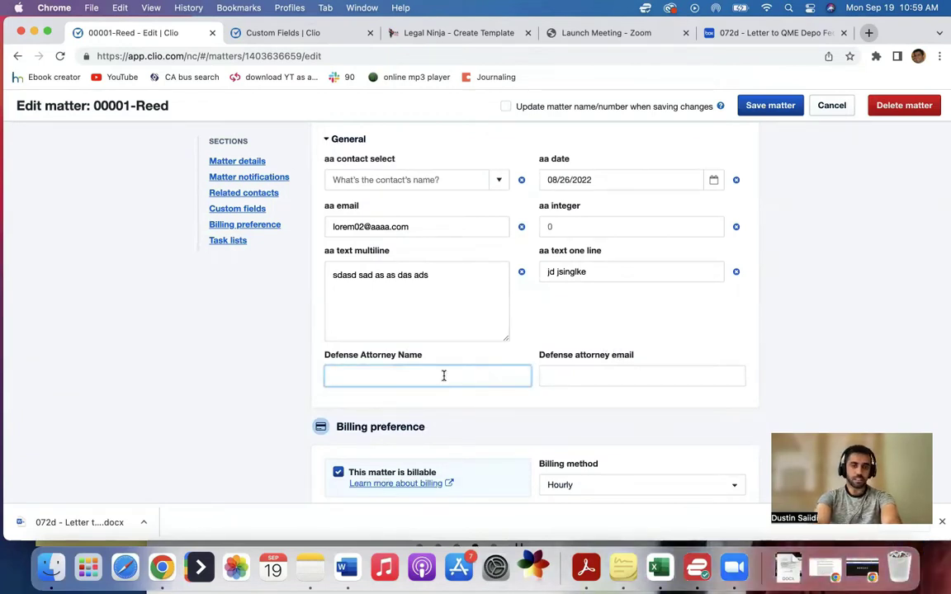
text(Darth Vader)
key(Tab)
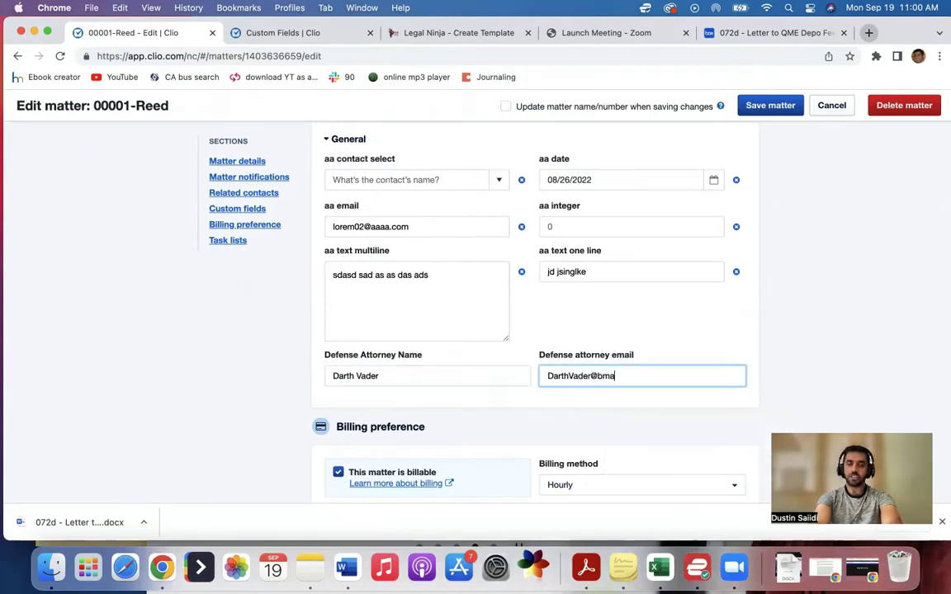
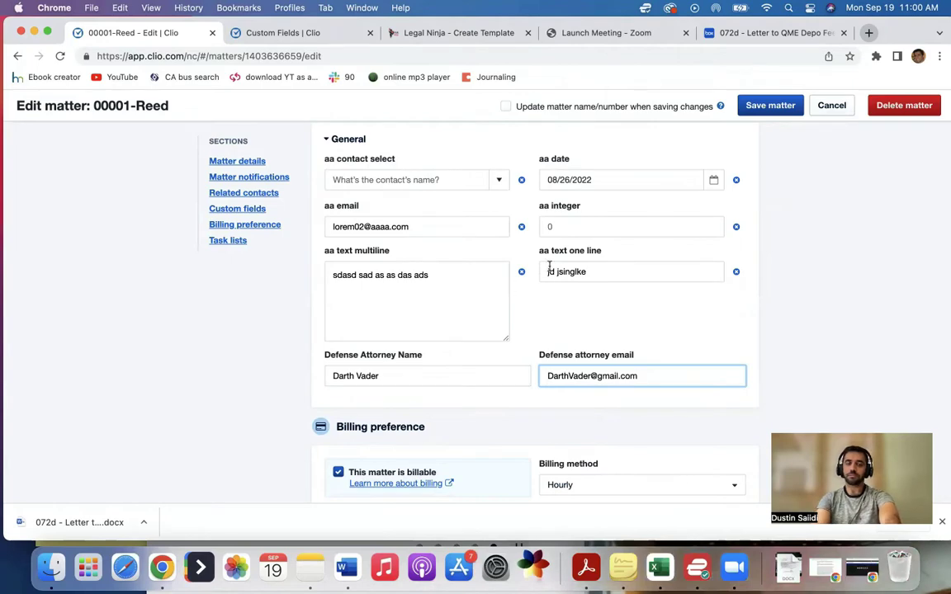
click(766, 105)
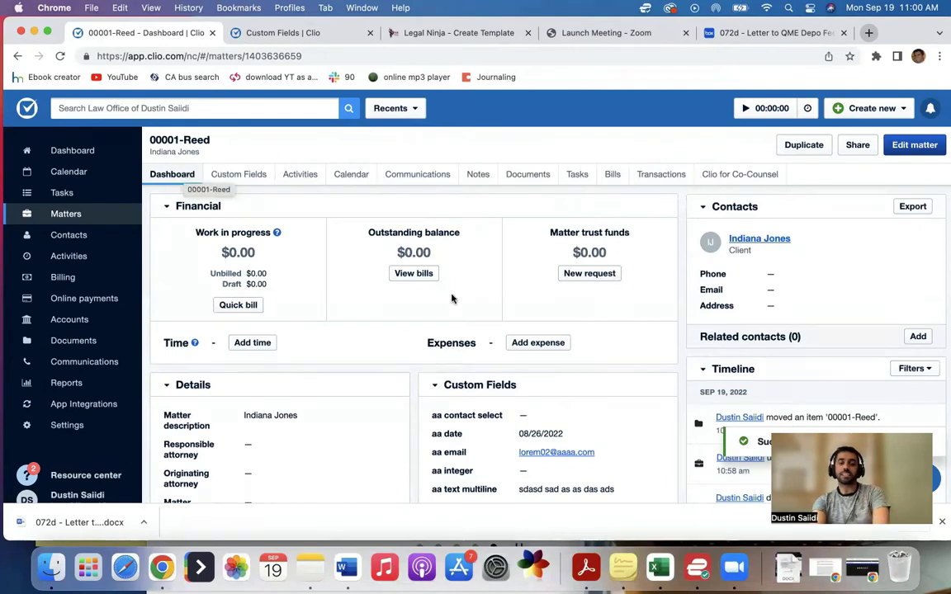
scroll(452, 297, down, 5)
scroll(474, 240, up, 3)
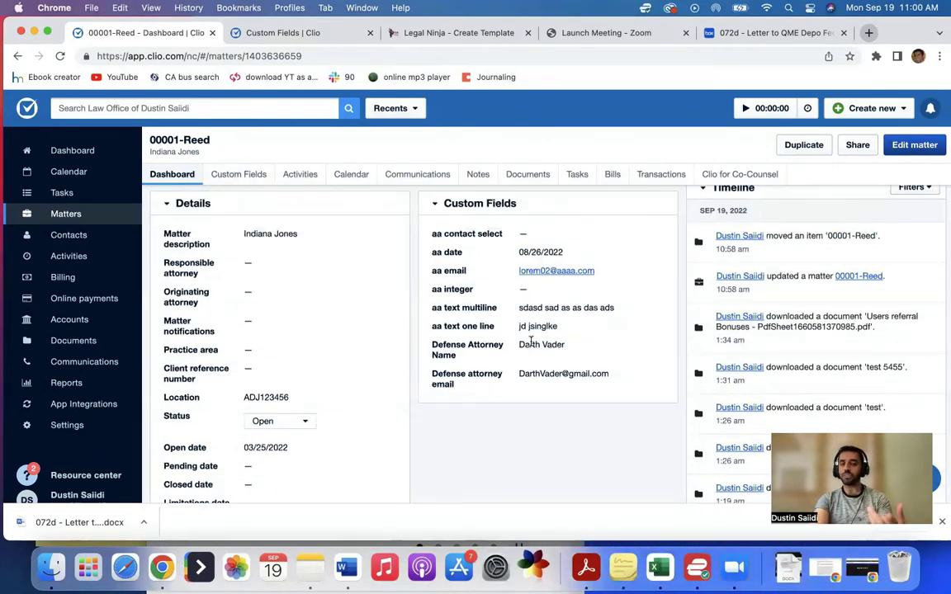
double_click(535, 373)
click(569, 356)
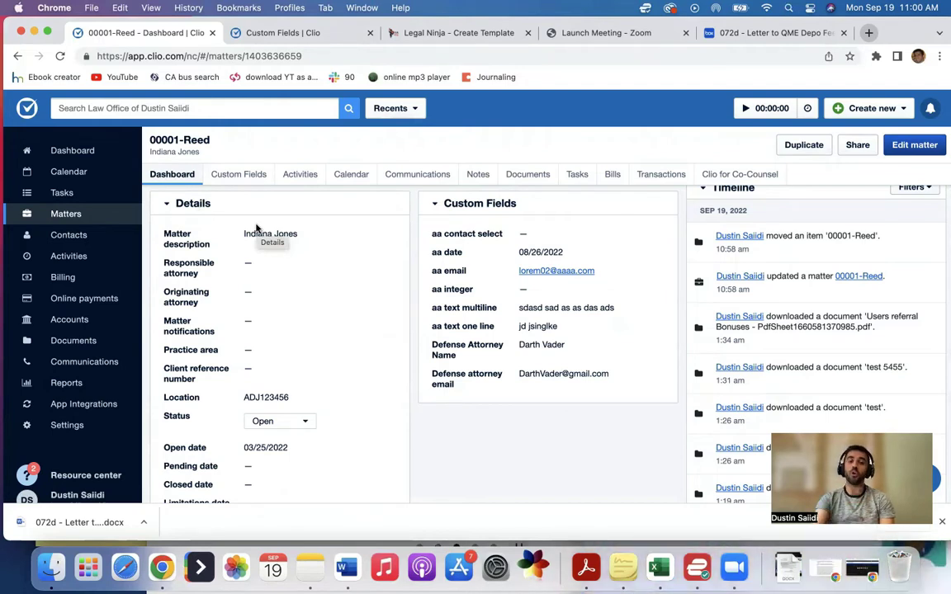
drag(520, 345, 565, 345)
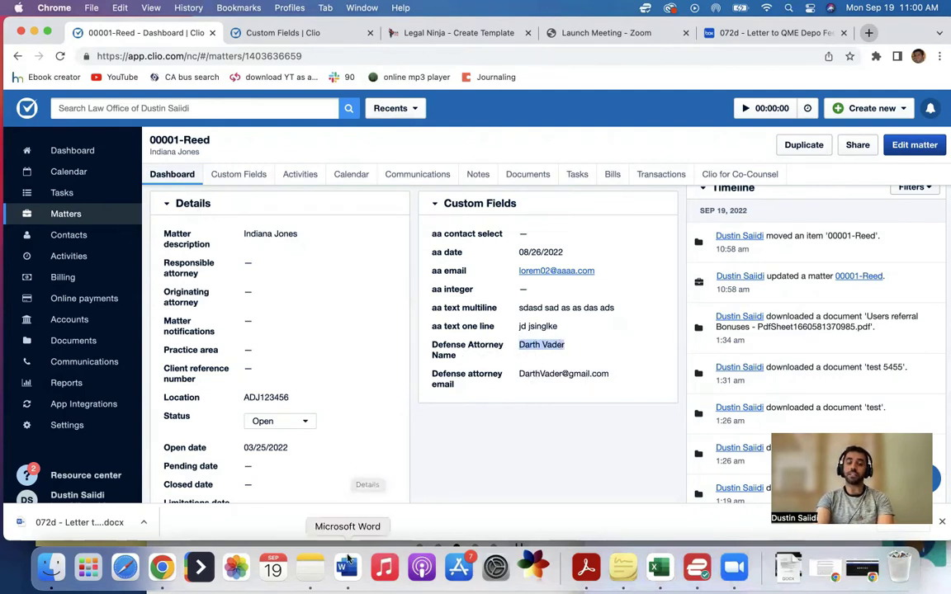
Step: Open the downloaded '072d - Letter to QME Depo Fee Too High' in Word and review its merge fields
click(347, 567)
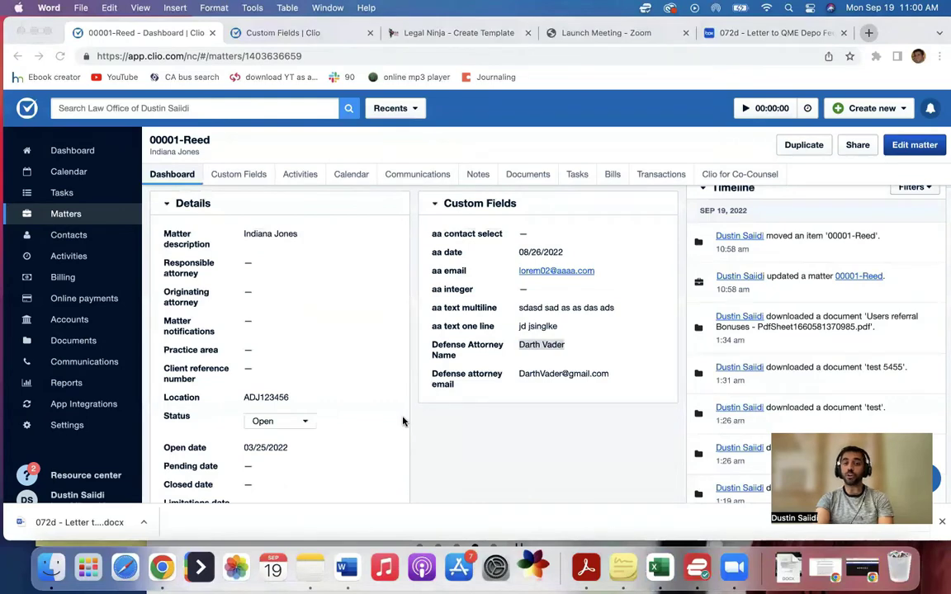
click(79, 522)
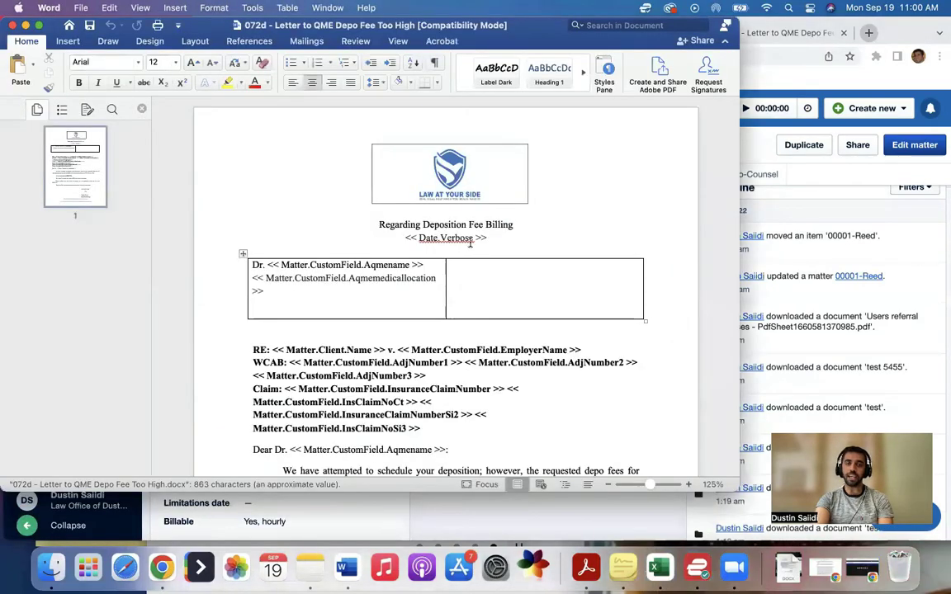
scroll(410, 345, down, 5)
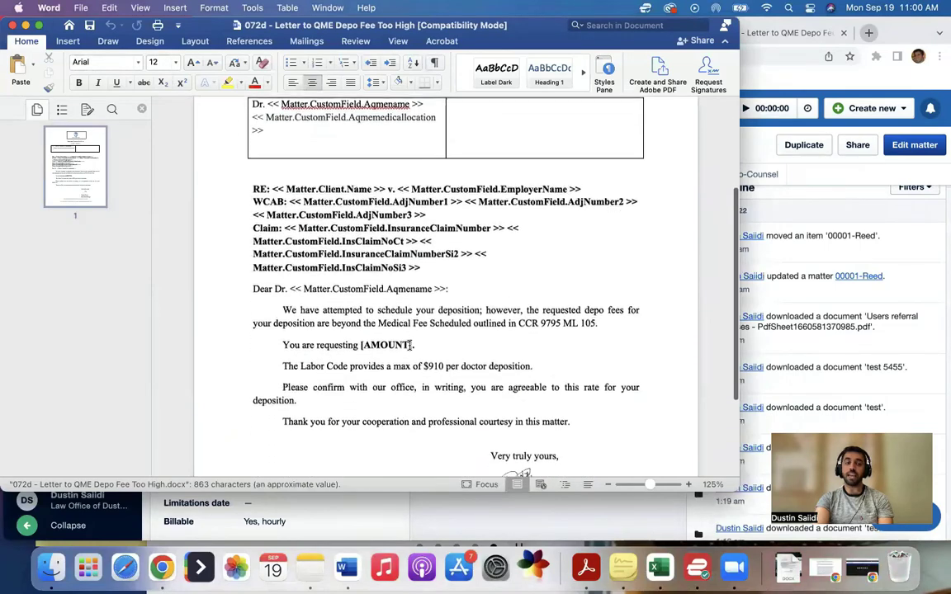
drag(283, 306, 455, 383)
scroll(455, 383, down, 2)
scroll(456, 383, up, 2)
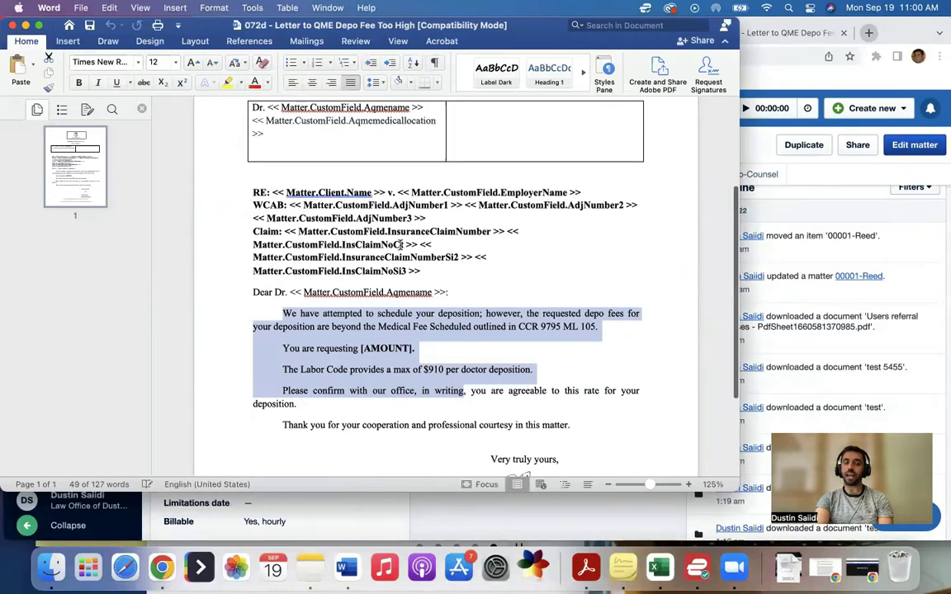
scroll(400, 246, up, 1)
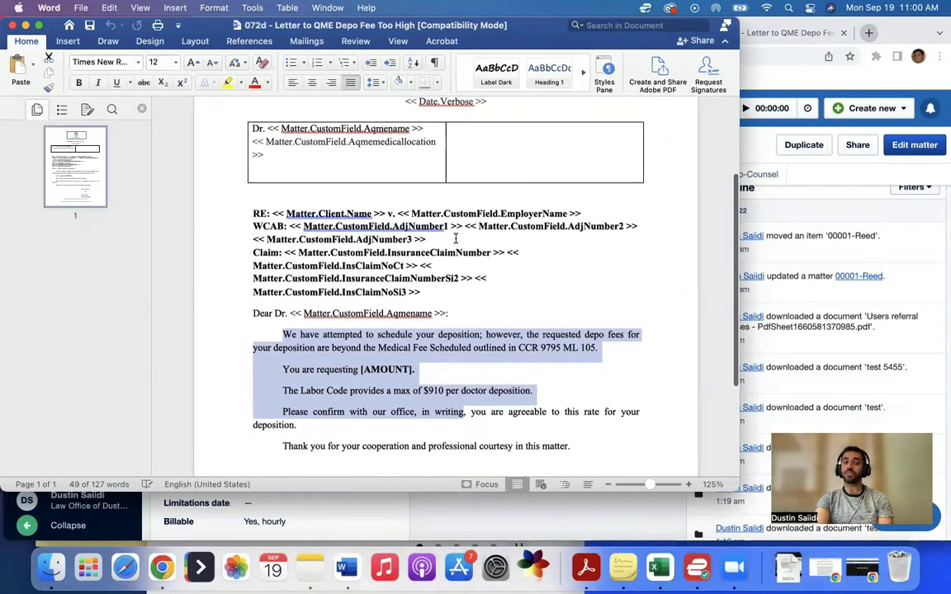
scroll(454, 239, up, 1)
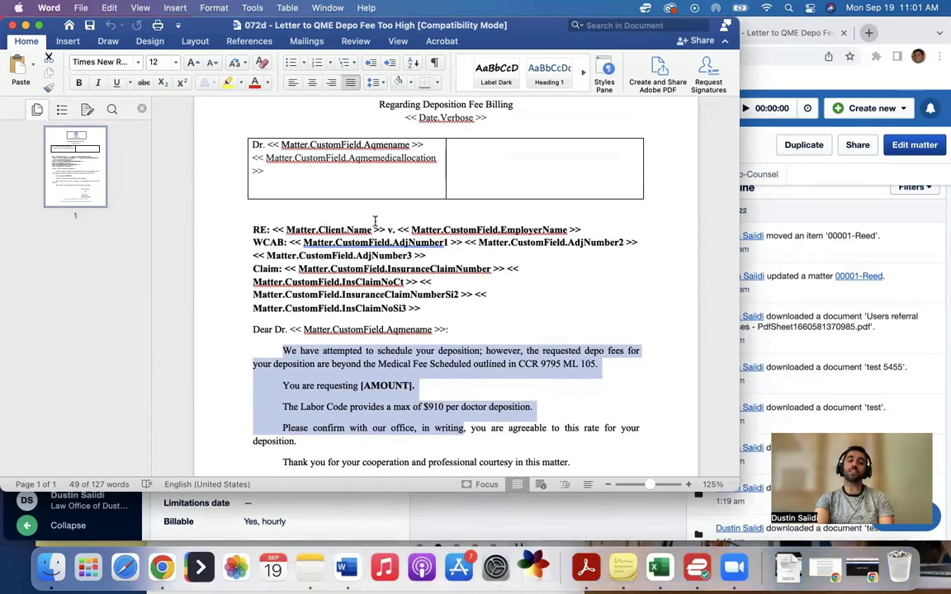
Step: Return from the Word letter to the Clio matter page
click(745, 179)
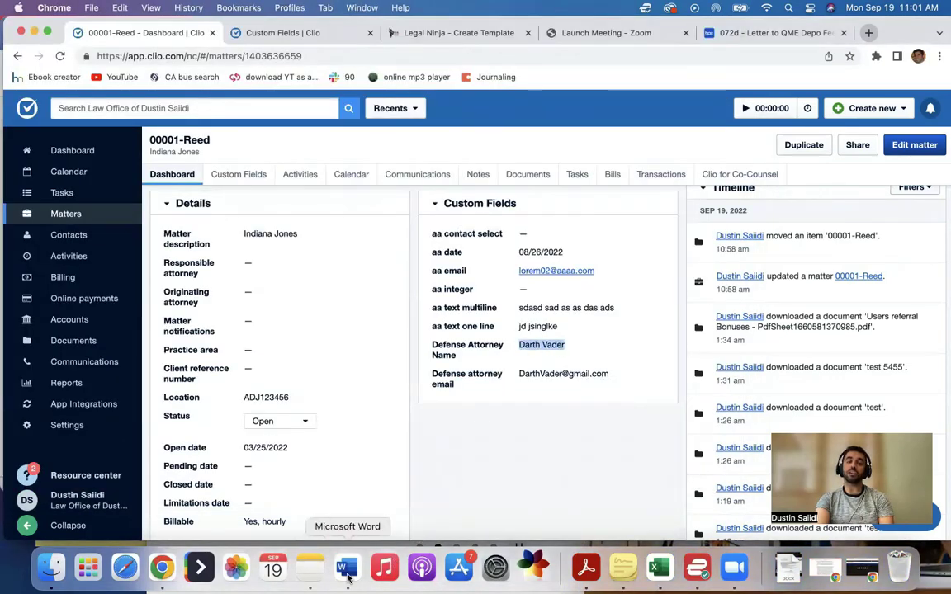
click(347, 568)
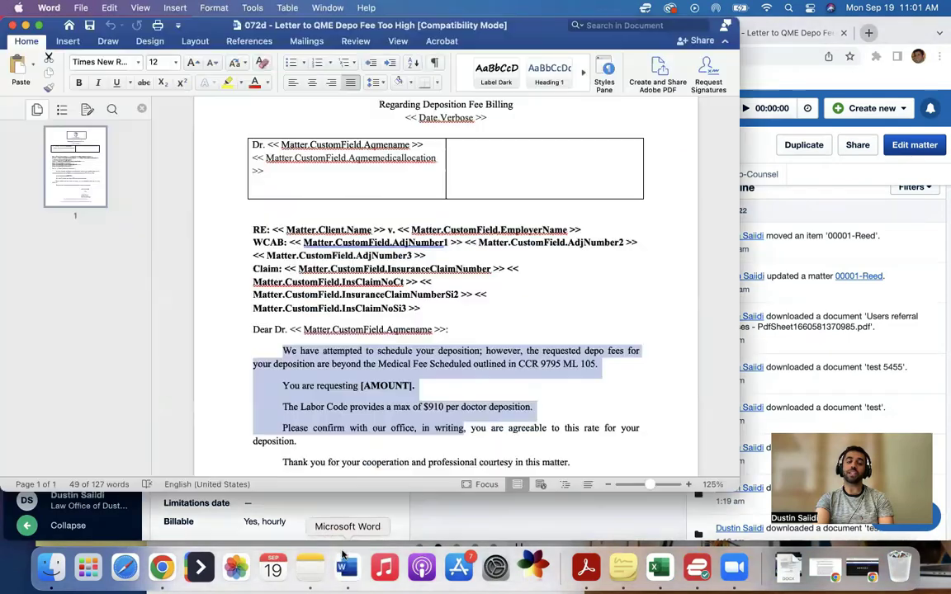
click(790, 223)
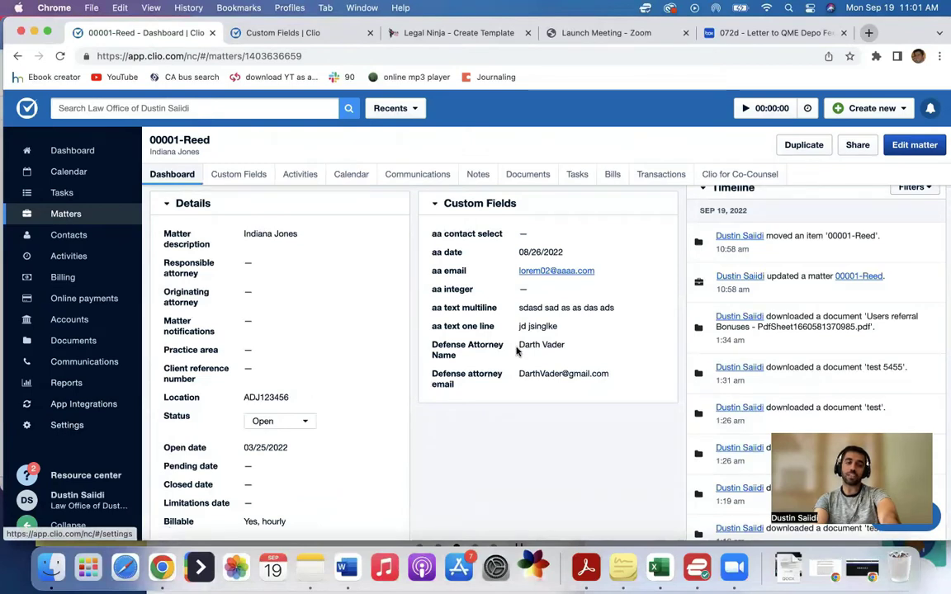
Step: Open the document template merge fields list in Clio's settings
click(60, 424)
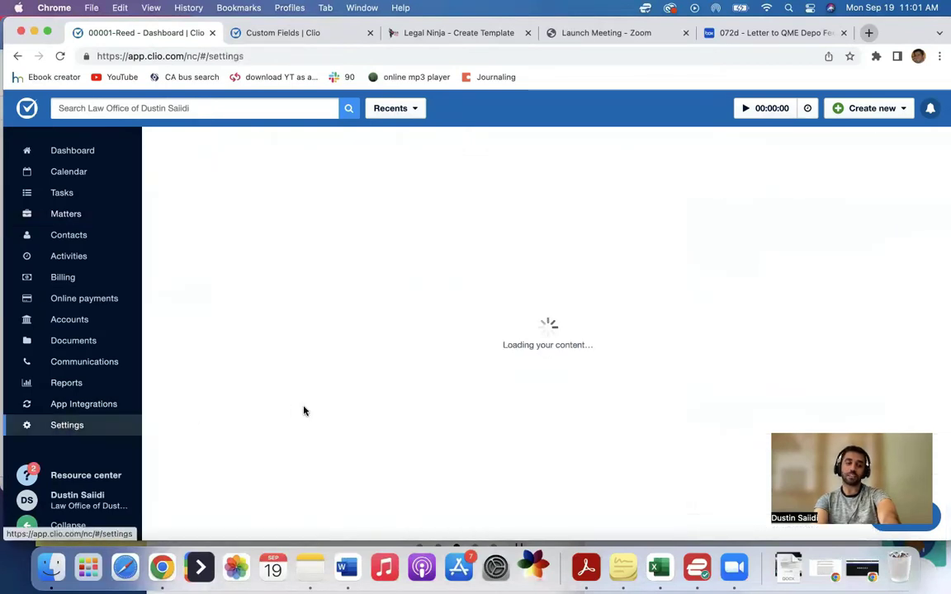
scroll(201, 307, down, 1)
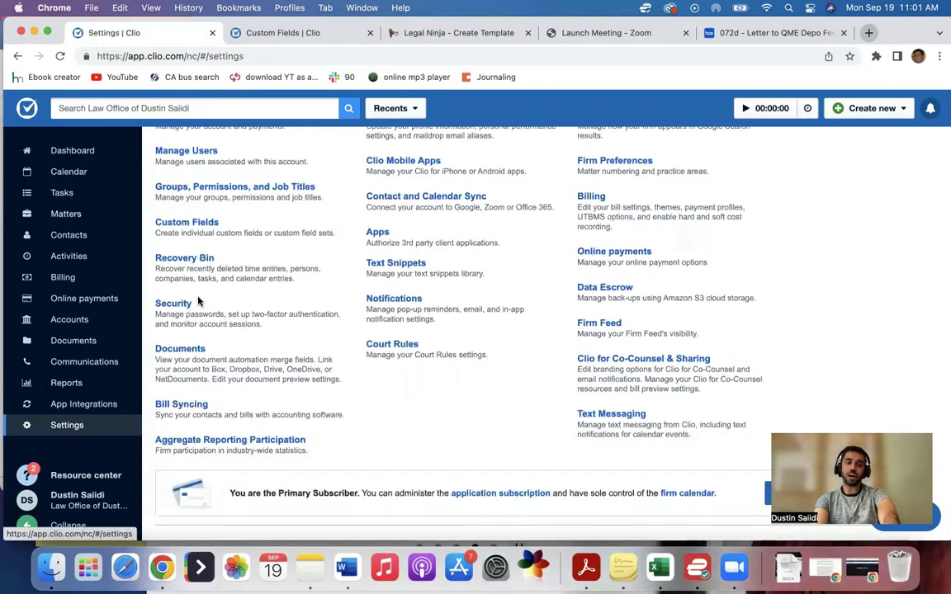
scroll(188, 231, down, 1)
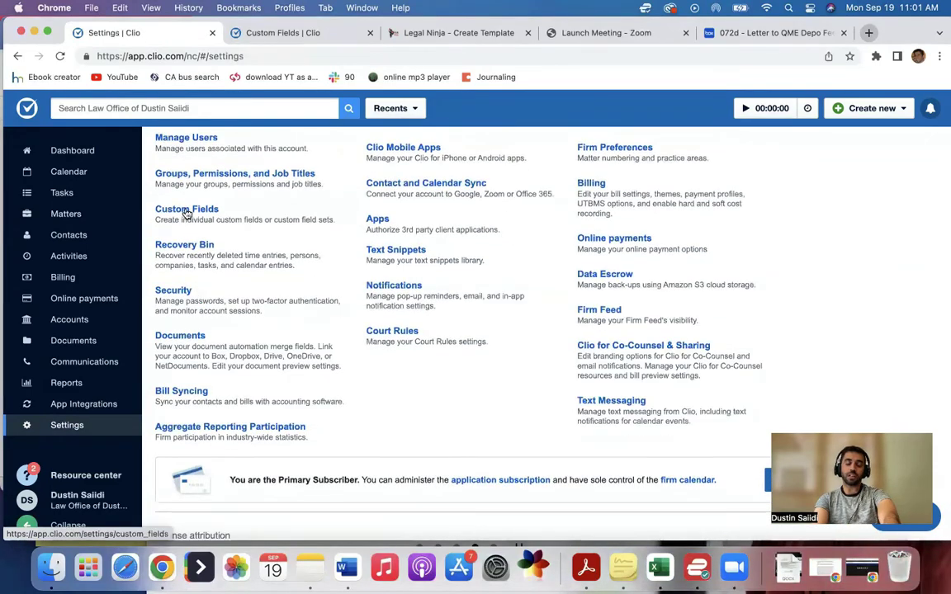
click(189, 336)
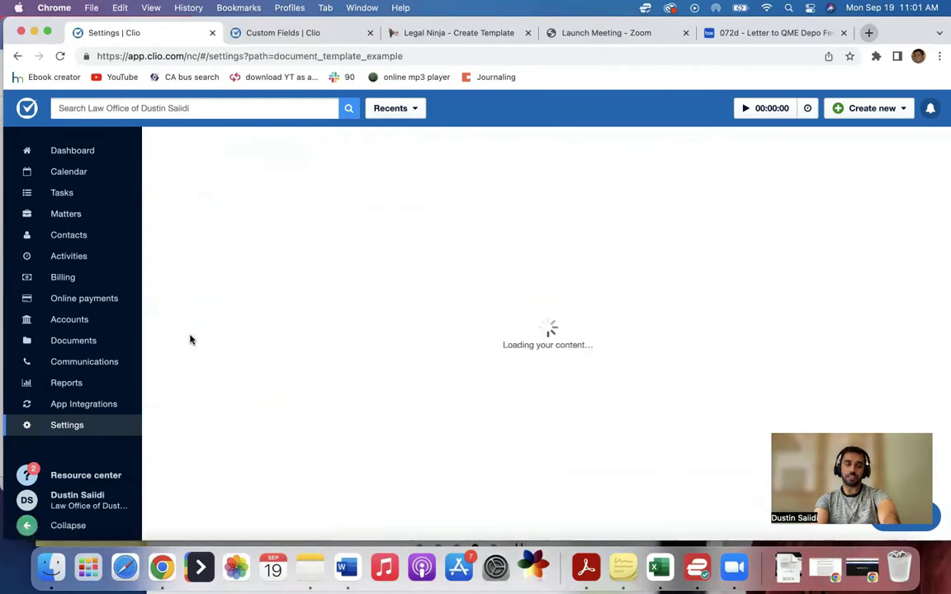
scroll(276, 339, down, 5)
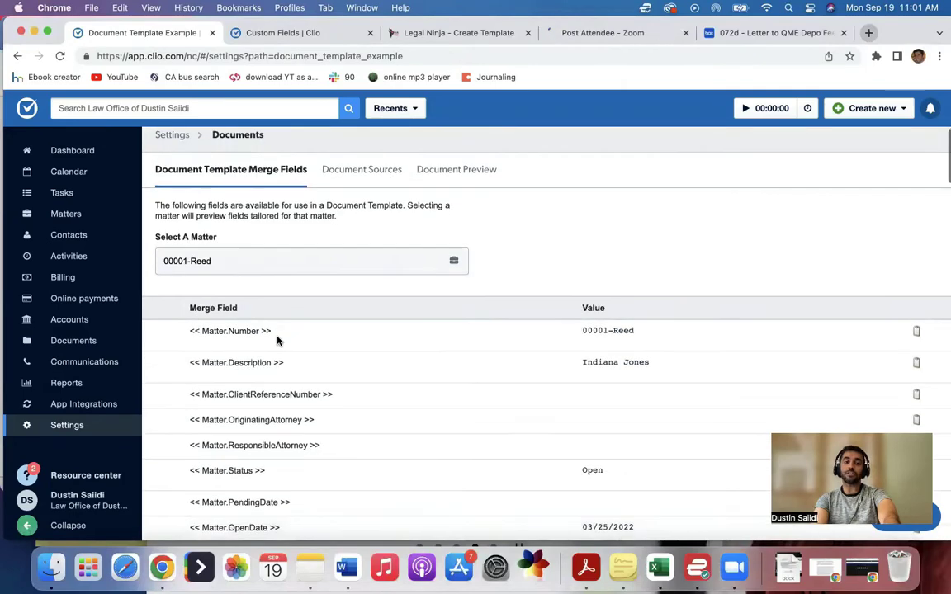
scroll(278, 341, down, 20)
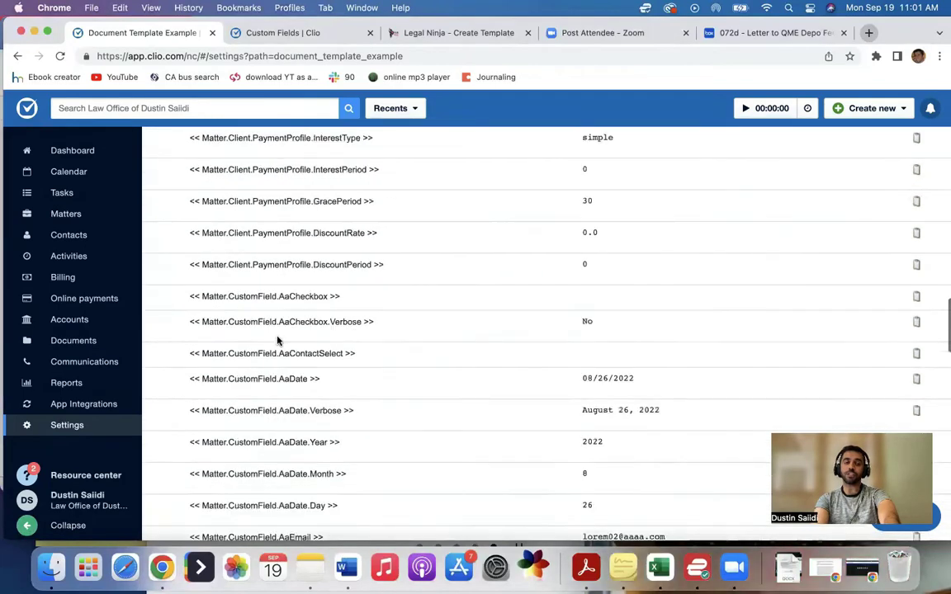
scroll(278, 338, down, 15)
Step: Find 'defense' on the page and copy the << Matter.CustomField.DefenseAttorneyName >> merge field
key(super+f)
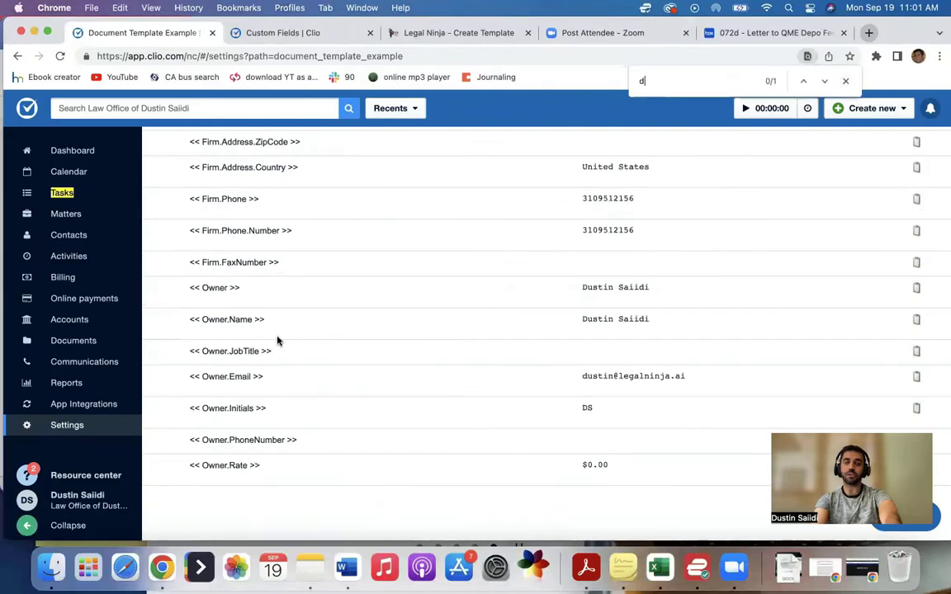
text(defense)
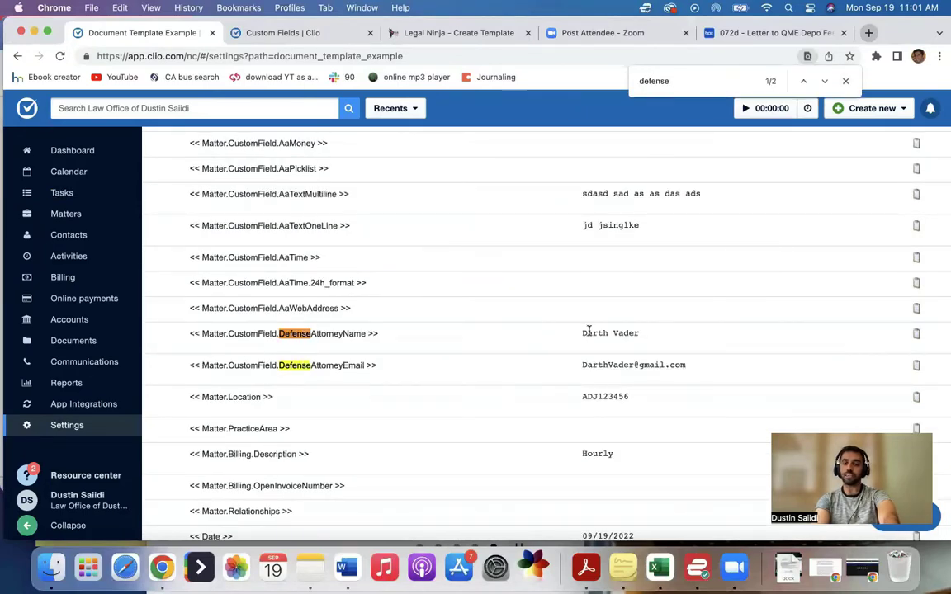
drag(582, 333, 639, 335)
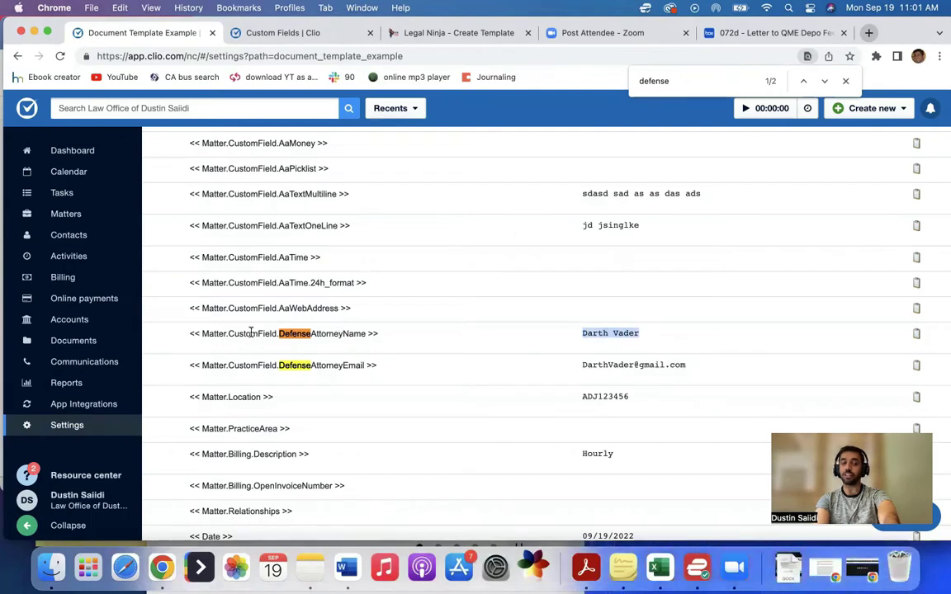
click(915, 335)
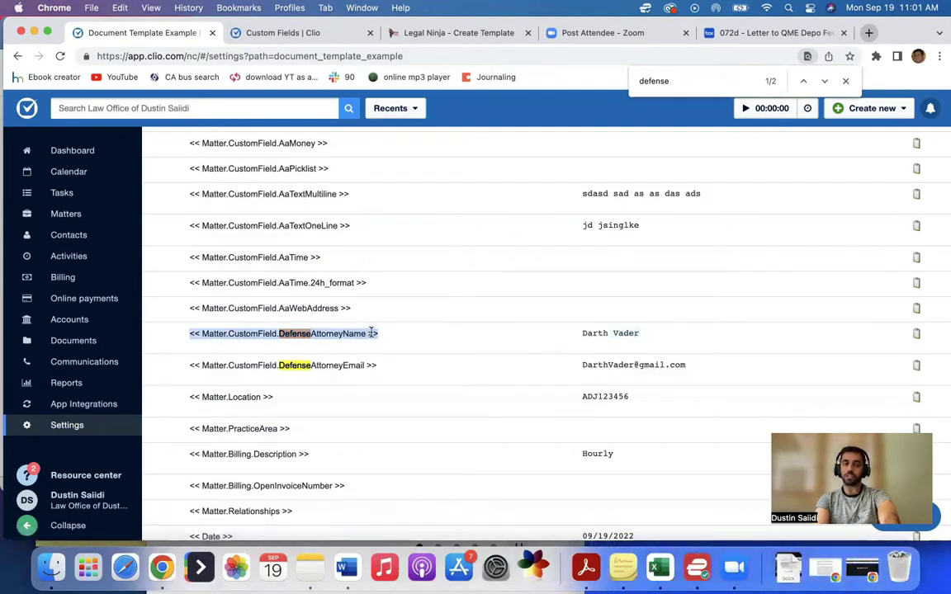
drag(378, 333, 180, 341)
Step: Replace 'Dr. << Matter.CustomField.Aqmename >>' after Dear with the pasted DefenseAttorneyName field and a colon
click(346, 568)
click(292, 330)
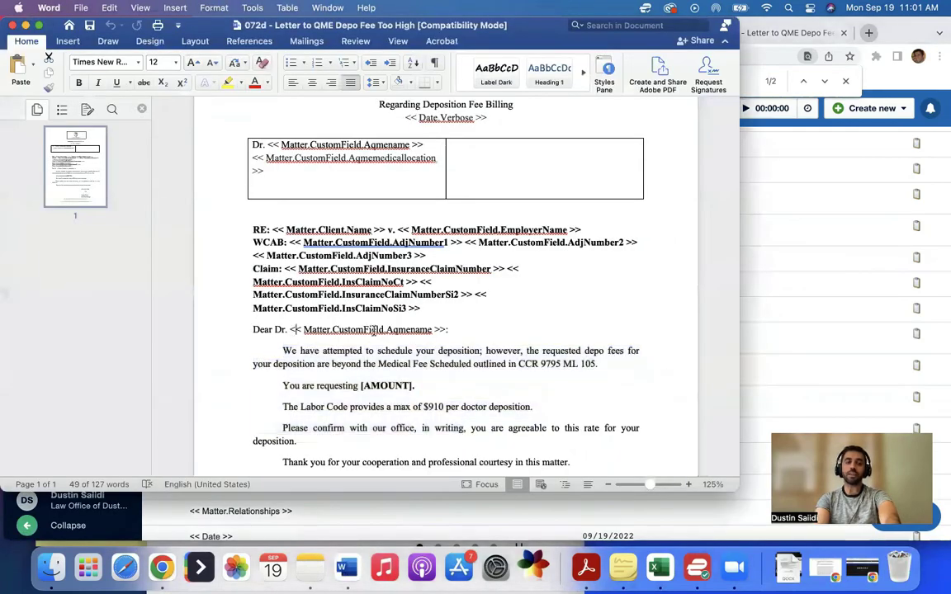
shift+click(448, 329)
key(BackSpace)
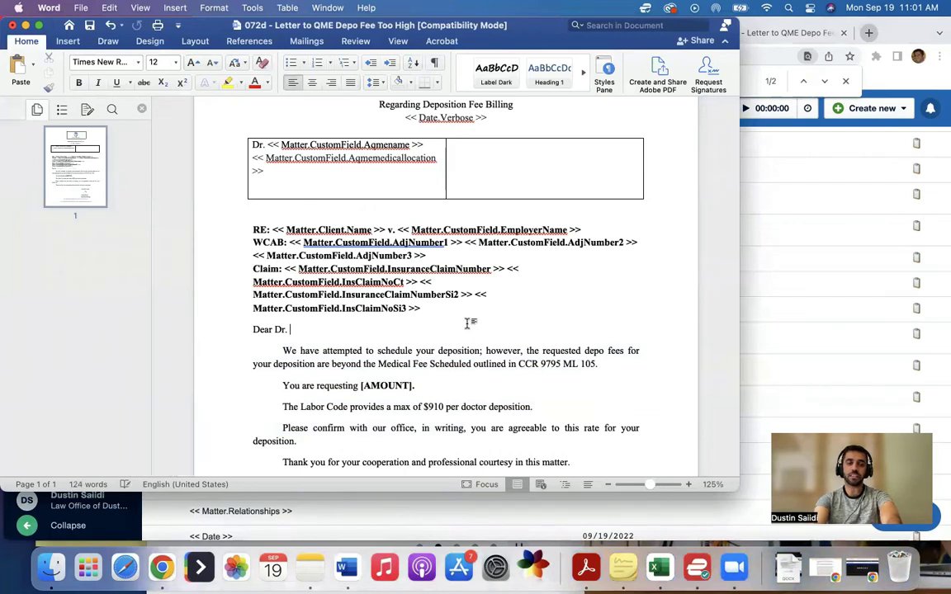
key(BackSpace)
key(BackSpace)
key(BackSpace)
key(super+v)
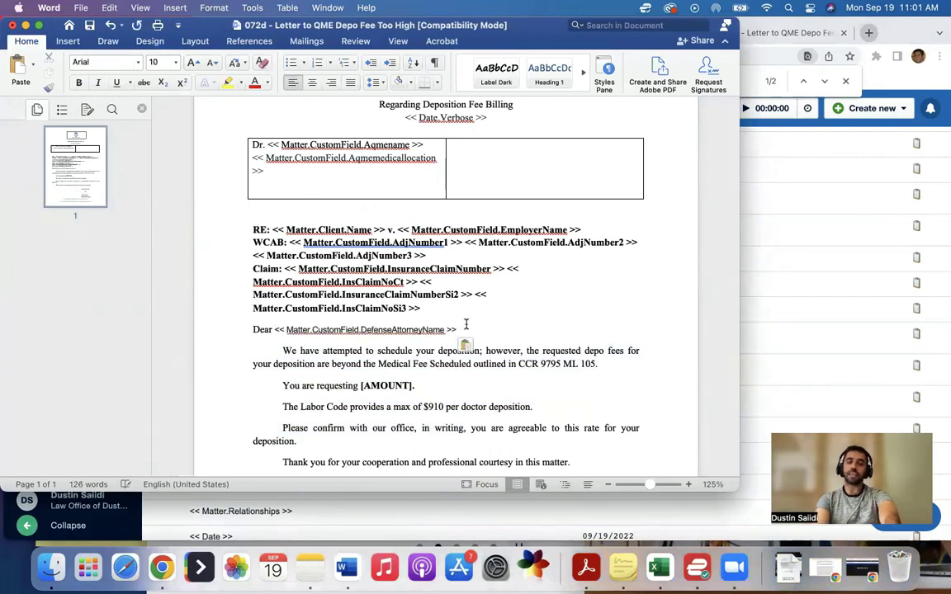
text(:)
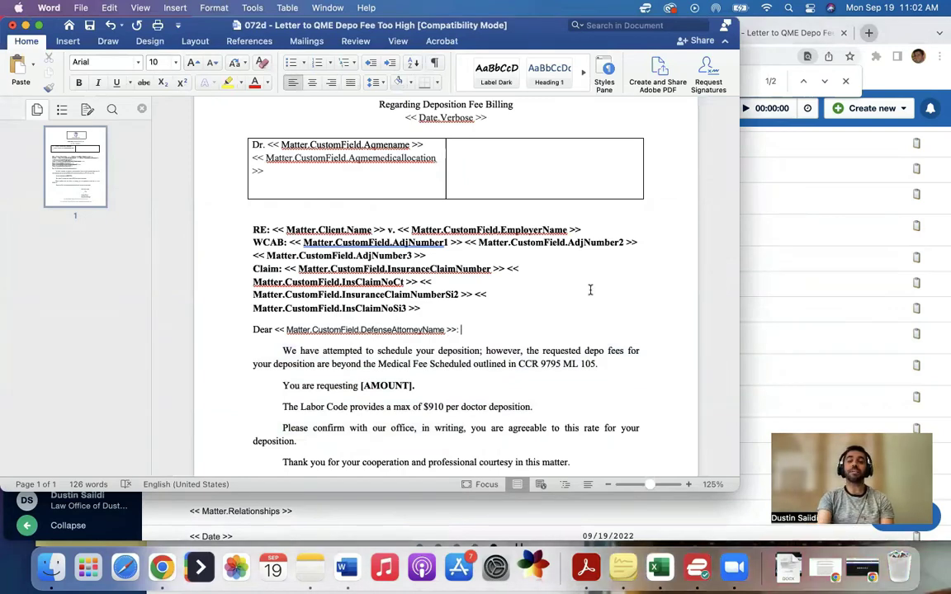
Step: Open the matter's dashboard from Matters and select its Defense Attorney Name value
click(876, 240)
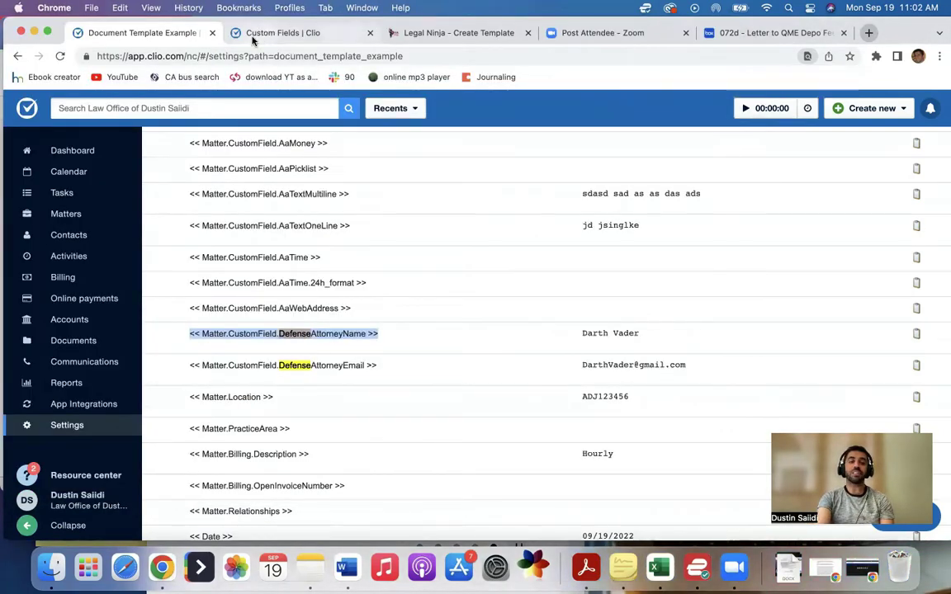
click(252, 34)
click(65, 214)
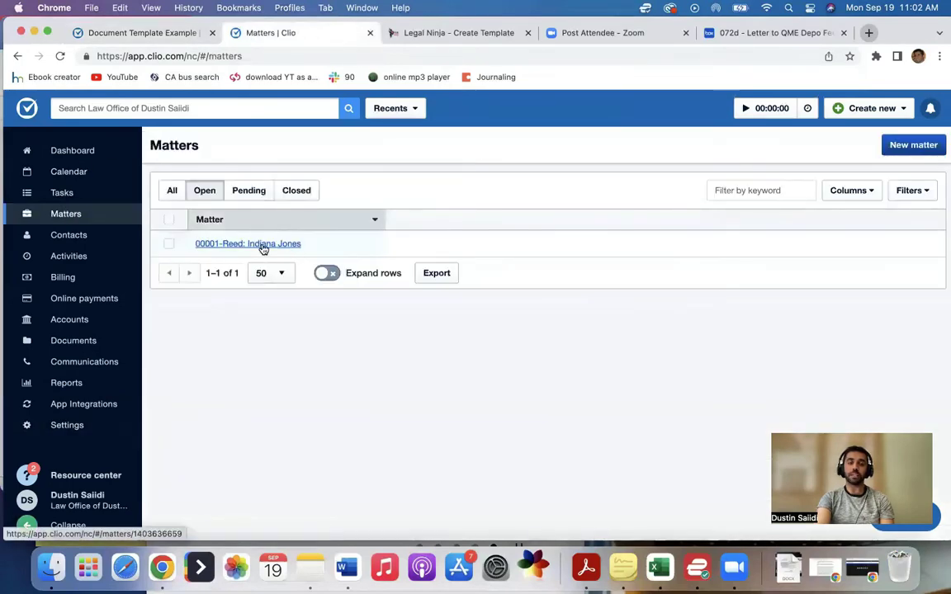
click(261, 248)
scroll(452, 291, down, 4)
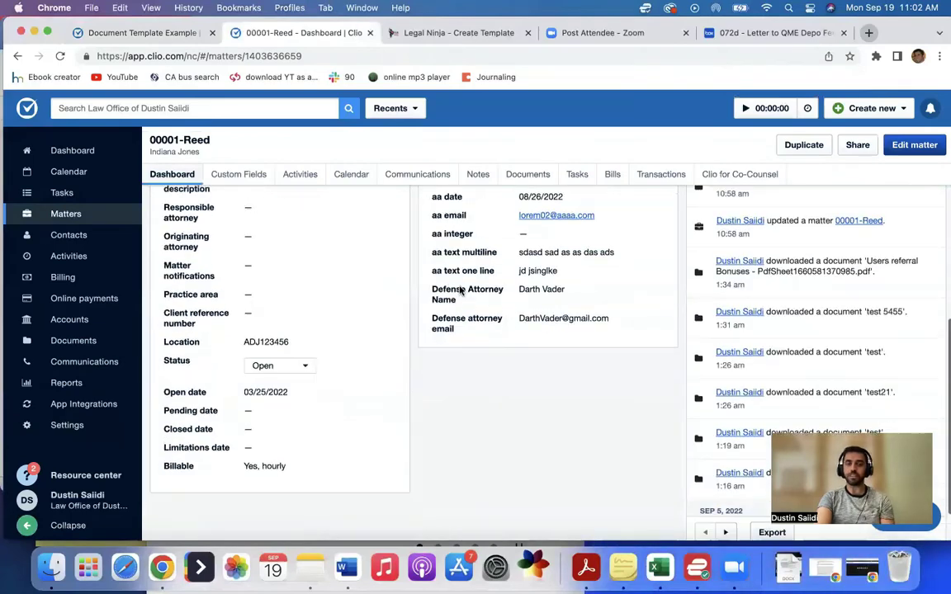
drag(519, 288, 564, 291)
Step: Scroll through the Word letter to review the inserted merge field
click(345, 568)
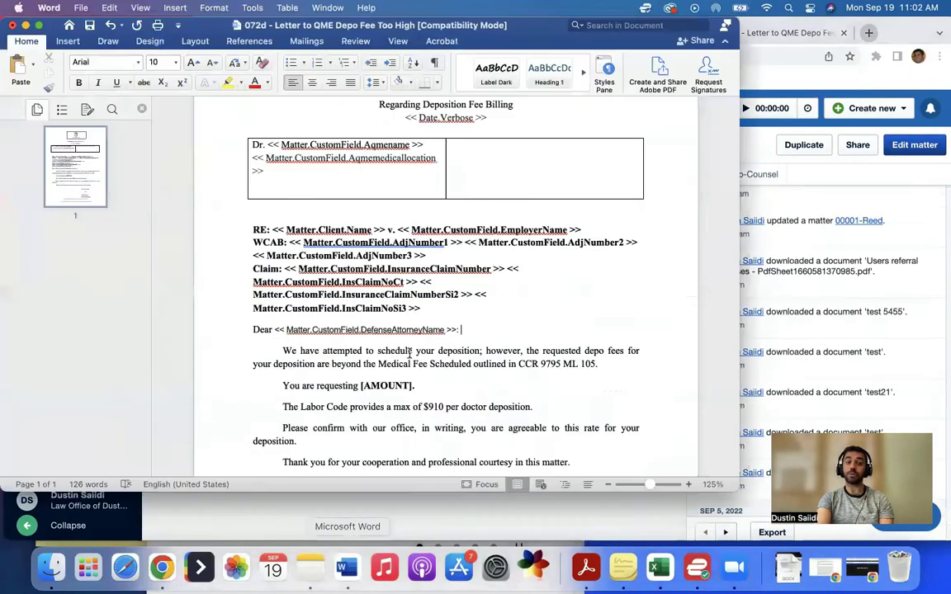
scroll(373, 328, down, 3)
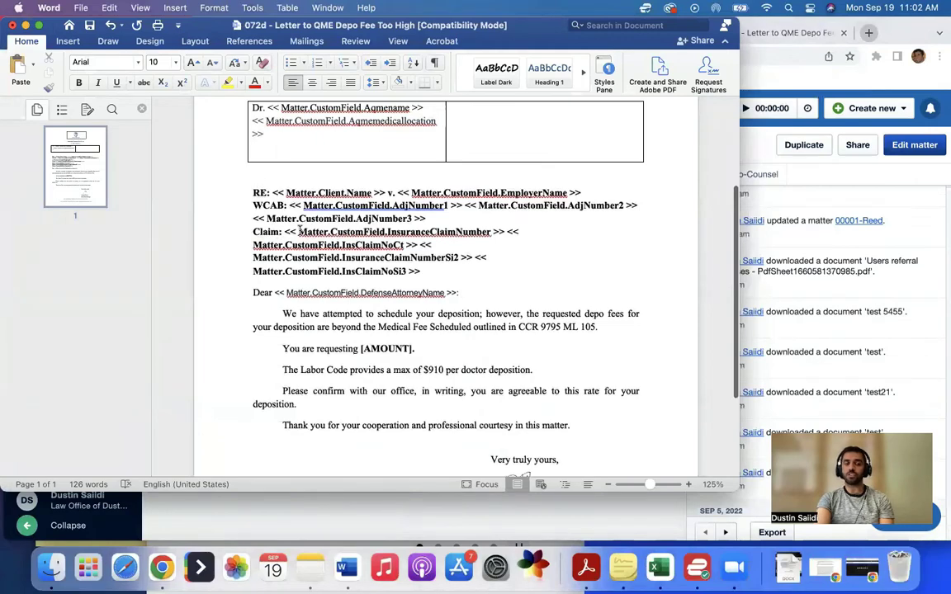
scroll(379, 253, down, 3)
scroll(378, 249, up, 2)
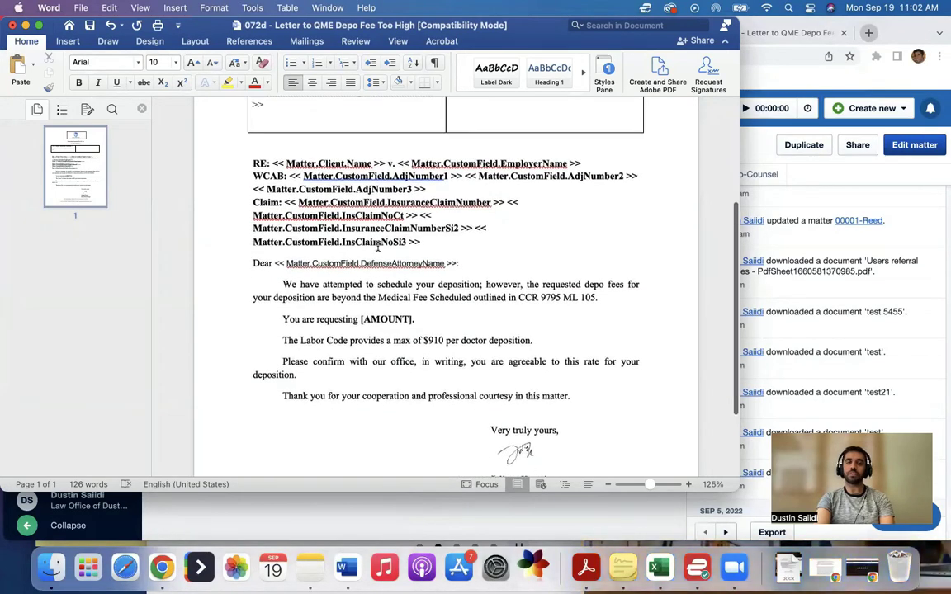
scroll(380, 249, down, 3)
scroll(388, 254, up, 3)
scroll(397, 260, down, 1)
scroll(397, 261, up, 2)
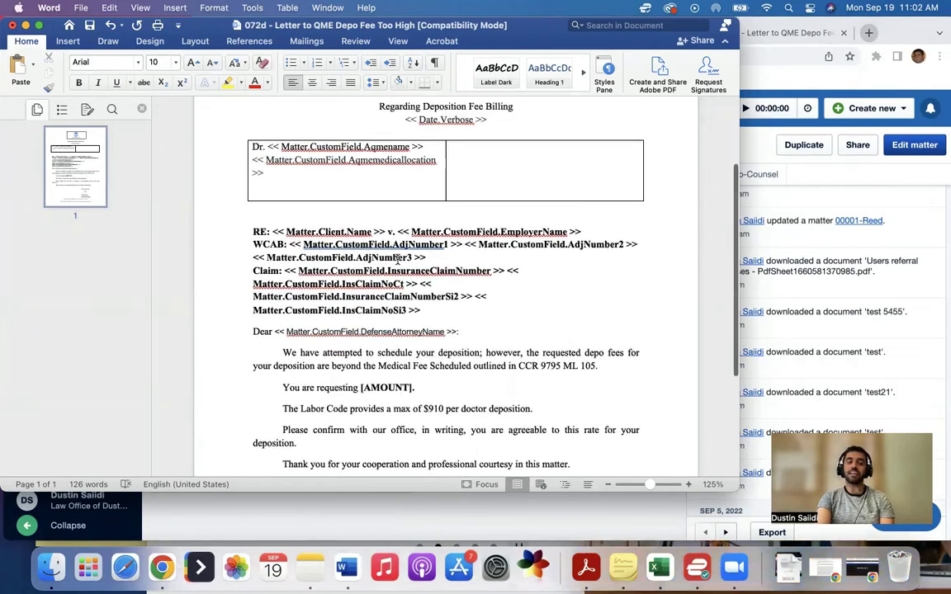
scroll(397, 261, up, 3)
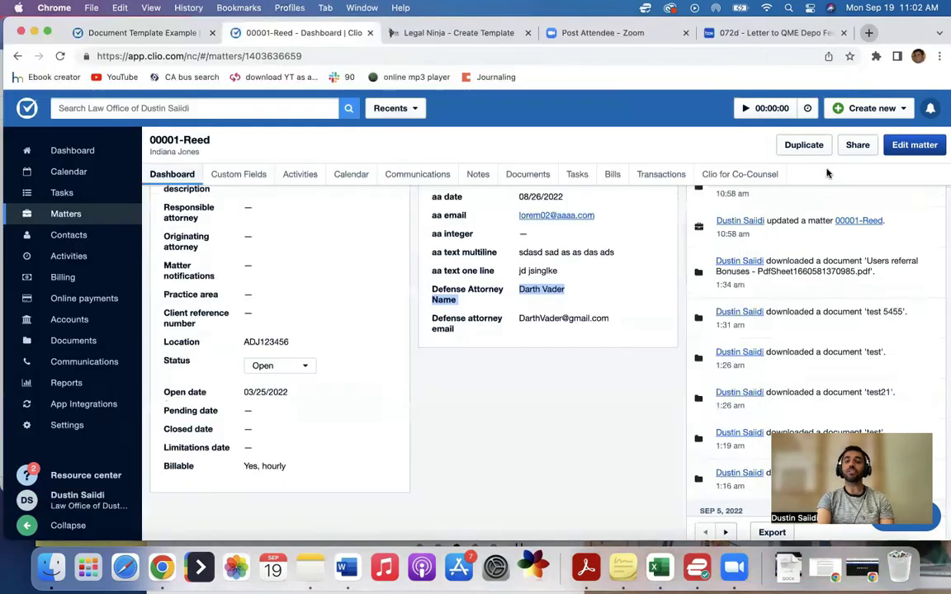
click(741, 159)
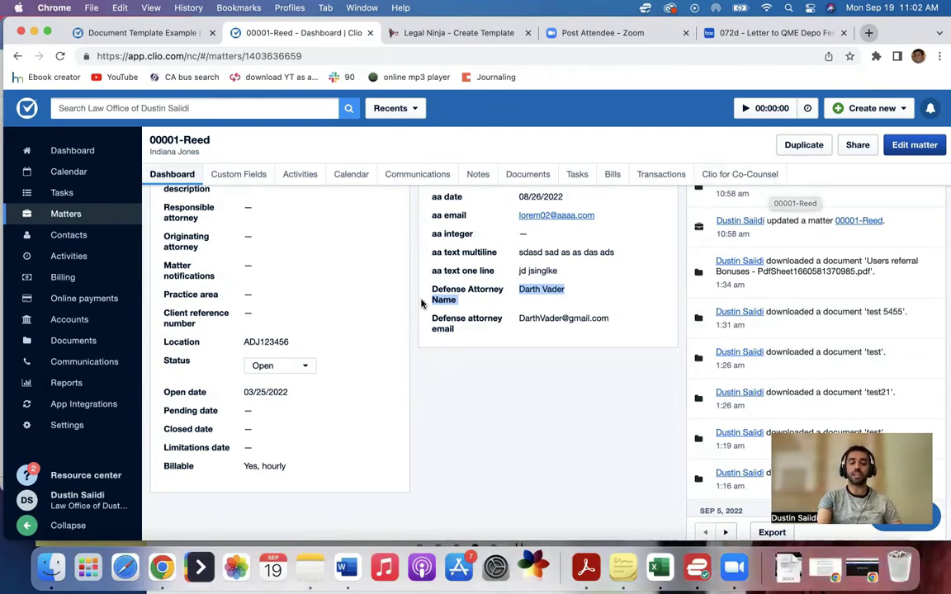
click(348, 566)
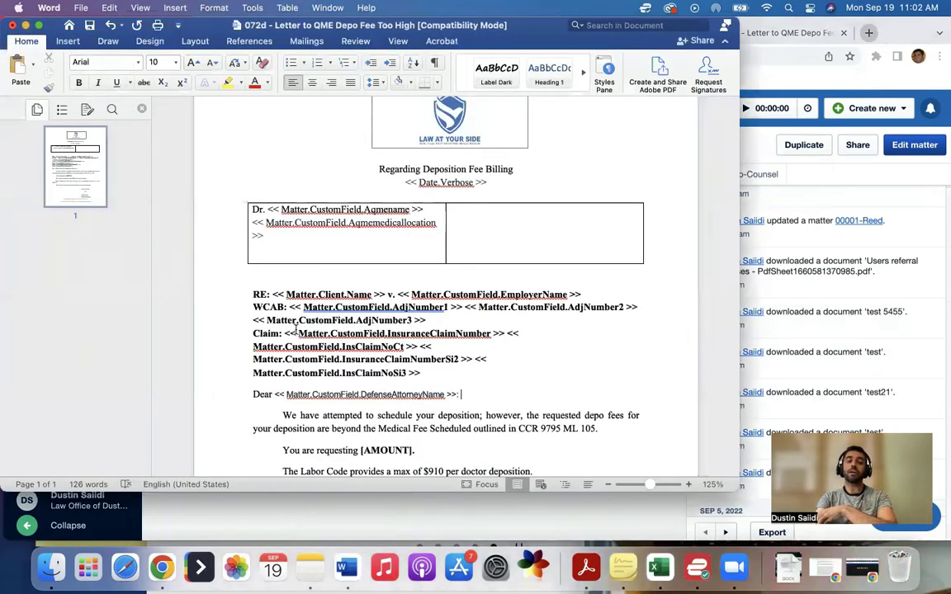
click(798, 198)
scroll(505, 215, up, 2)
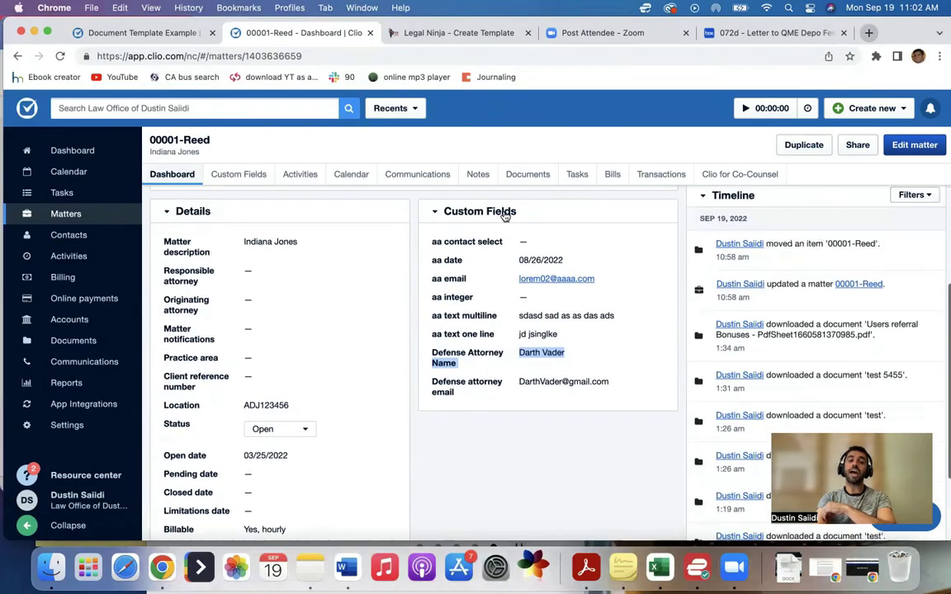
drag(517, 260, 568, 263)
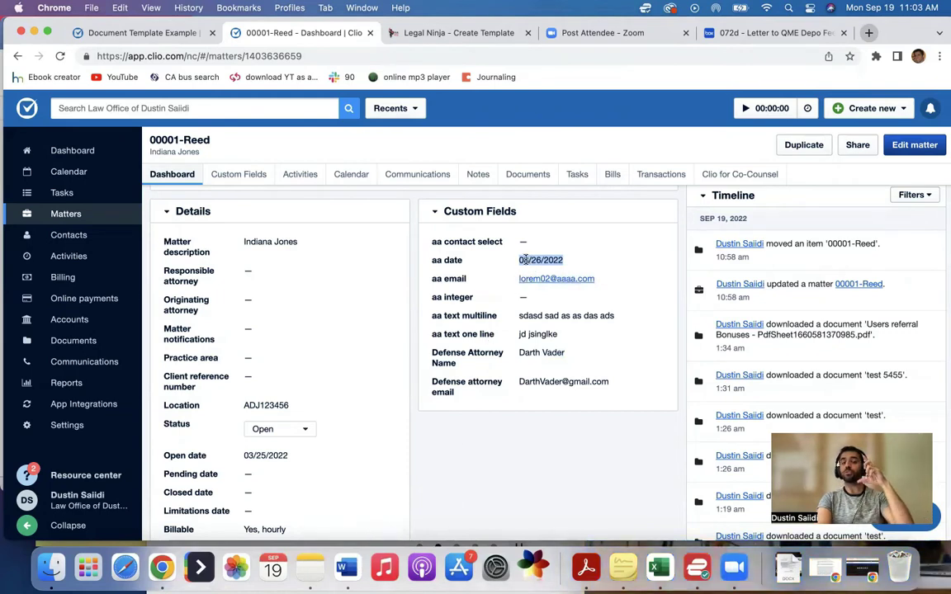
drag(520, 260, 573, 260)
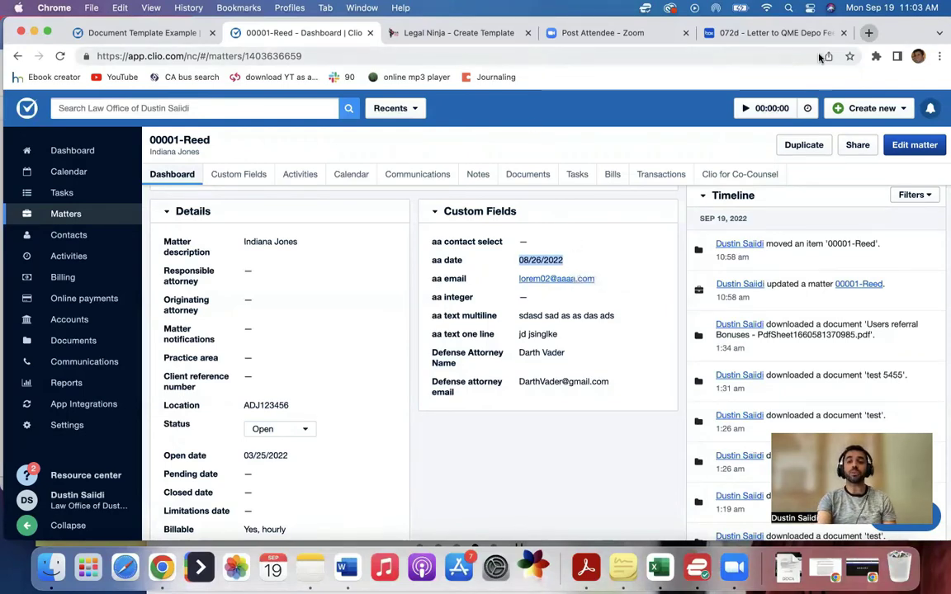
drag(908, 35, 899, 33)
Step: Rename the Legal Ninja template to 'Deoosition notice'
click(483, 81)
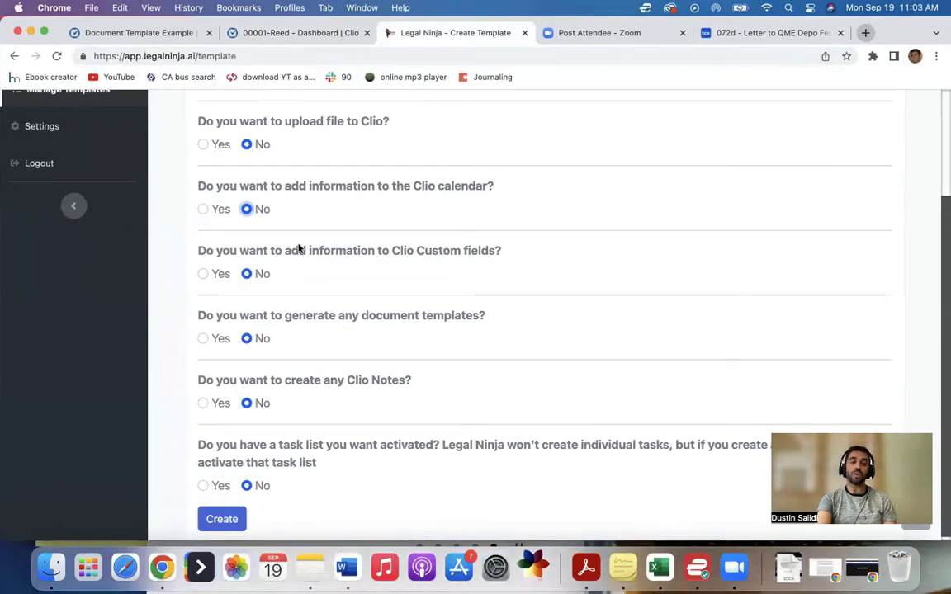
scroll(297, 248, up, 3)
triple_click(242, 212)
text(Deoosition notice)
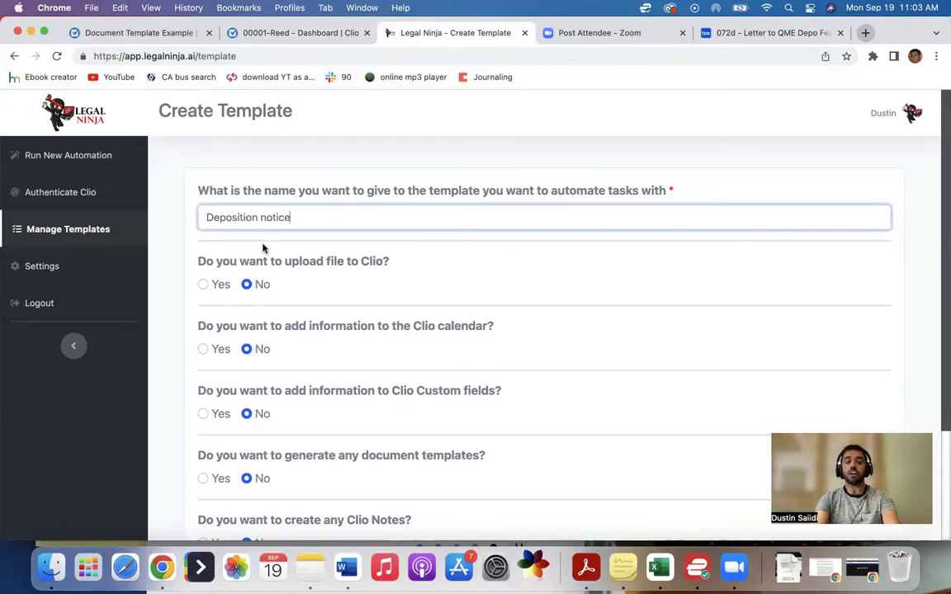
Step: Turn on adding information to Clio custom fields and pick DepoBldfName as the first field
scroll(262, 248, down, 4)
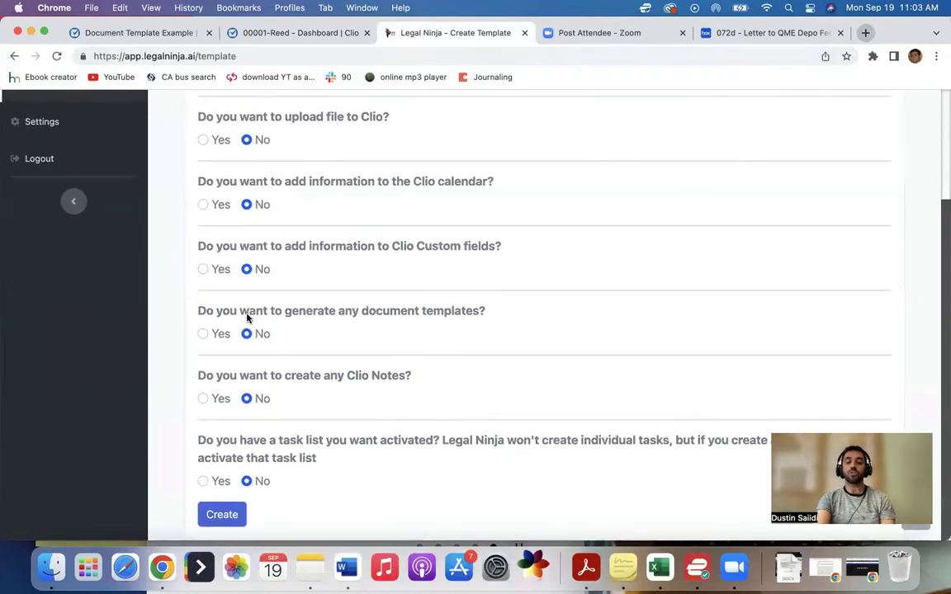
click(203, 269)
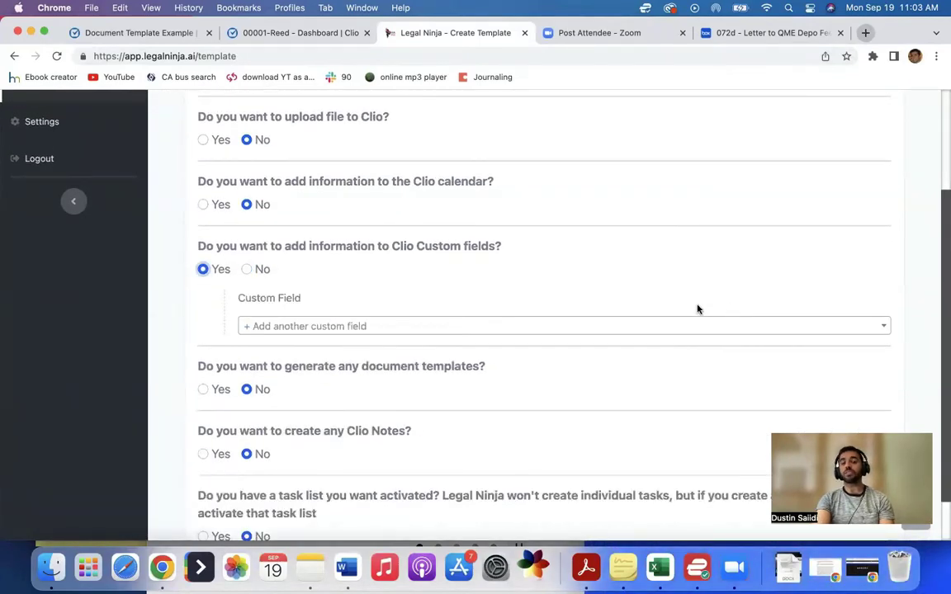
click(370, 328)
click(350, 348)
text(depo)
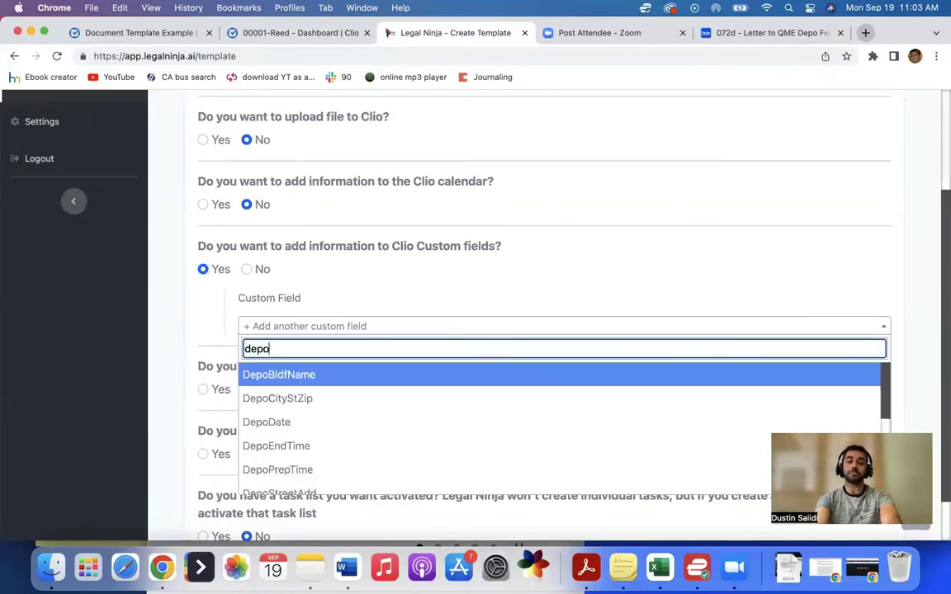
click(320, 377)
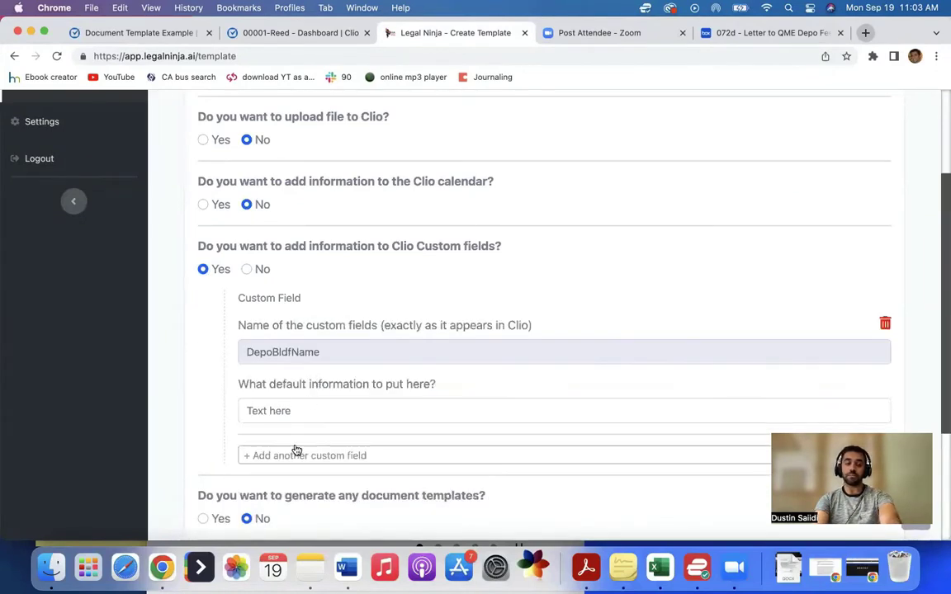
click(280, 410)
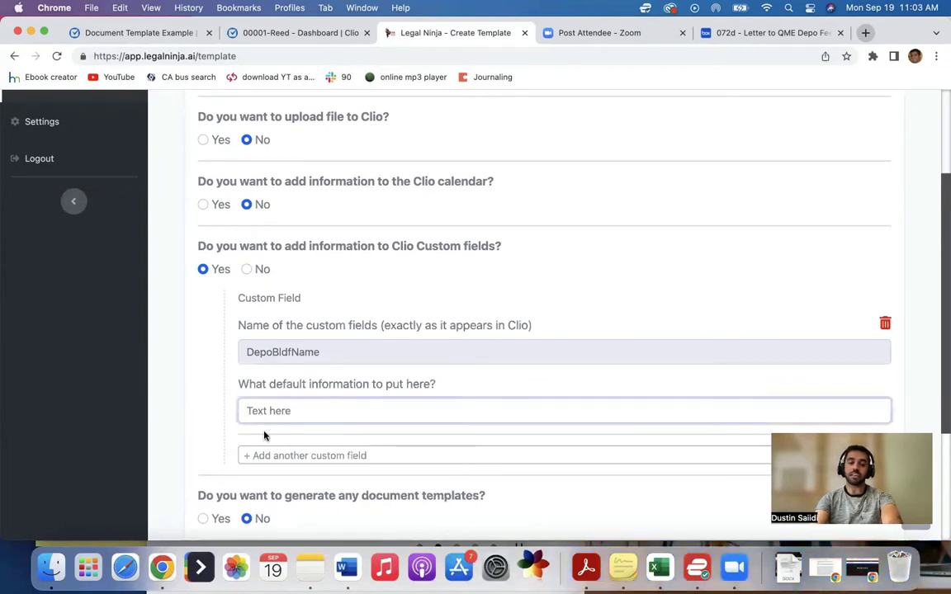
Step: Search 'depo' and add DepoDate as the second custom field
click(239, 410)
scroll(239, 390, down, 3)
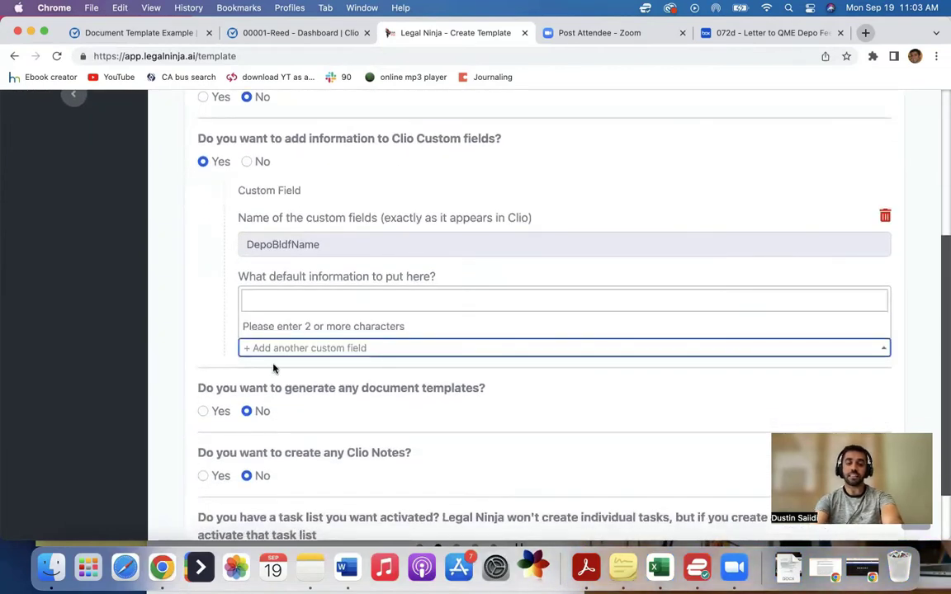
click(276, 304)
text(depo)
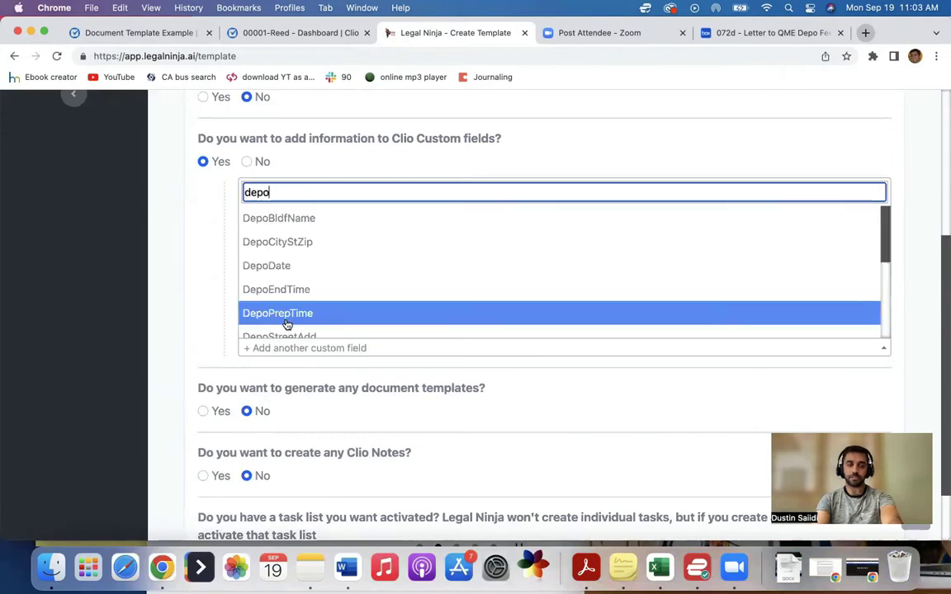
click(289, 266)
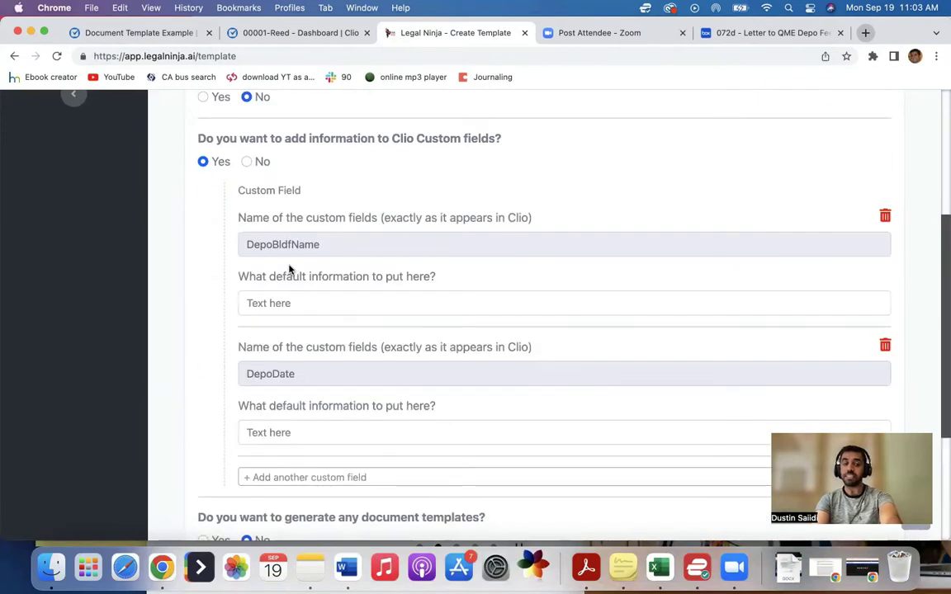
scroll(332, 321, down, 1)
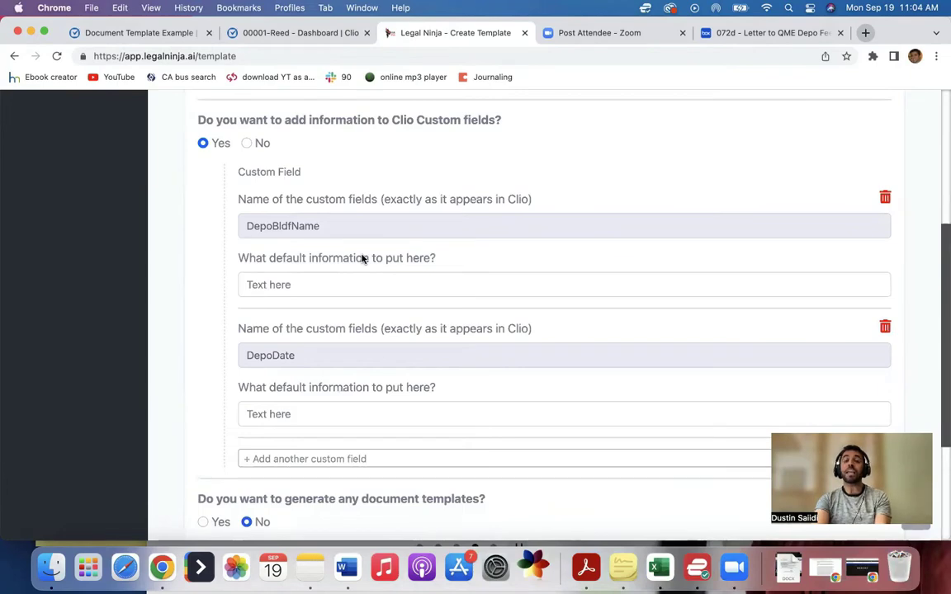
scroll(361, 258, up, 1)
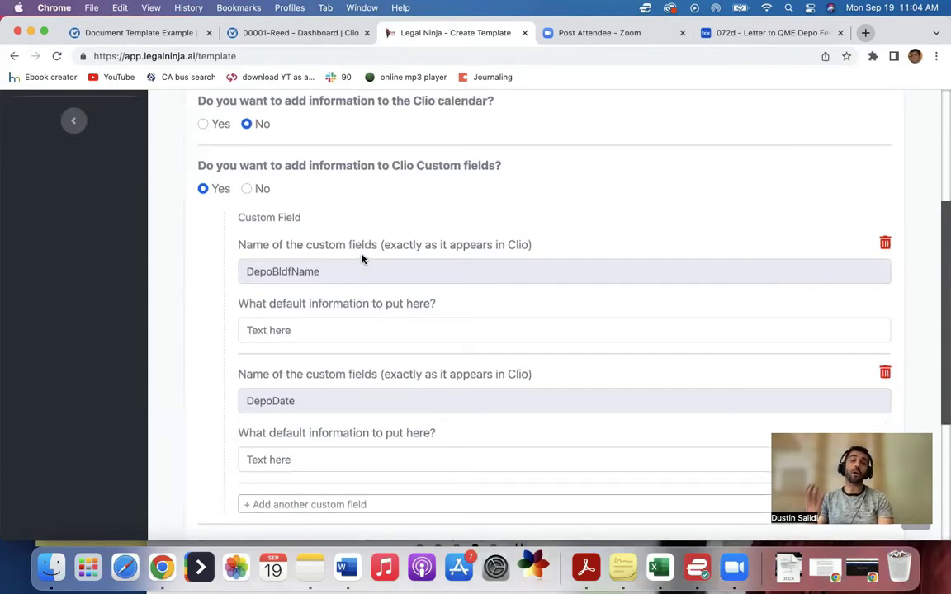
scroll(361, 258, up, 5)
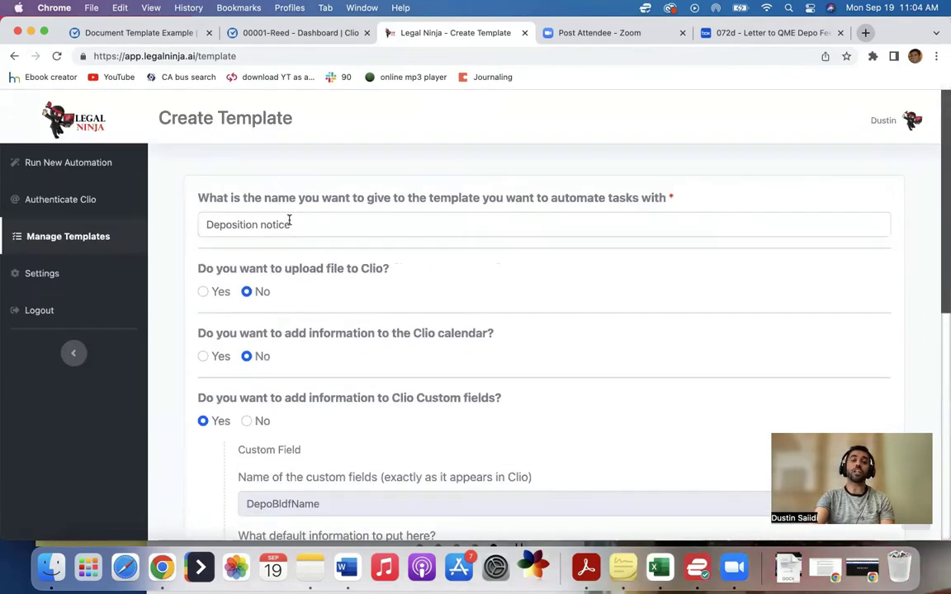
scroll(297, 226, down, 3)
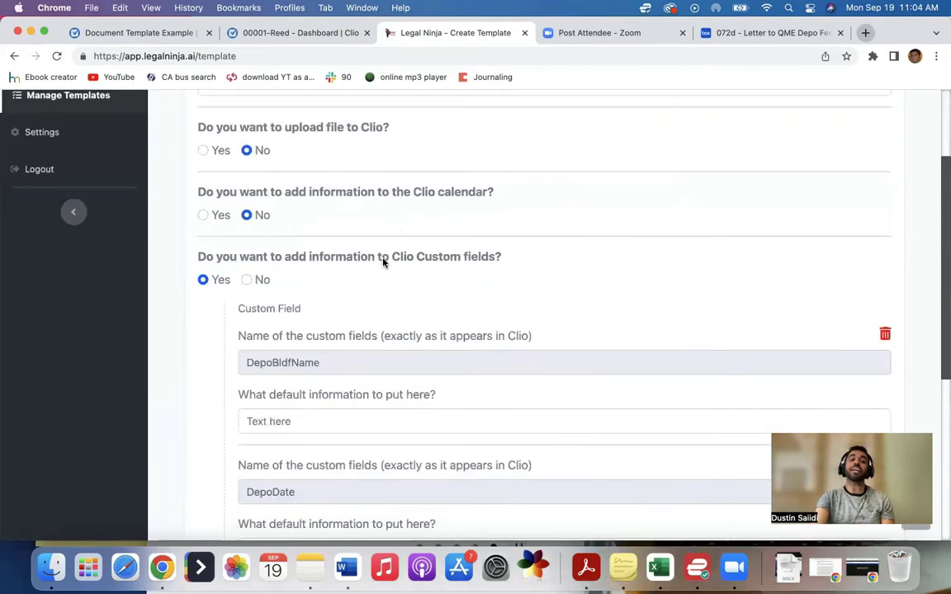
scroll(382, 259, down, 3)
scroll(382, 261, down, 3)
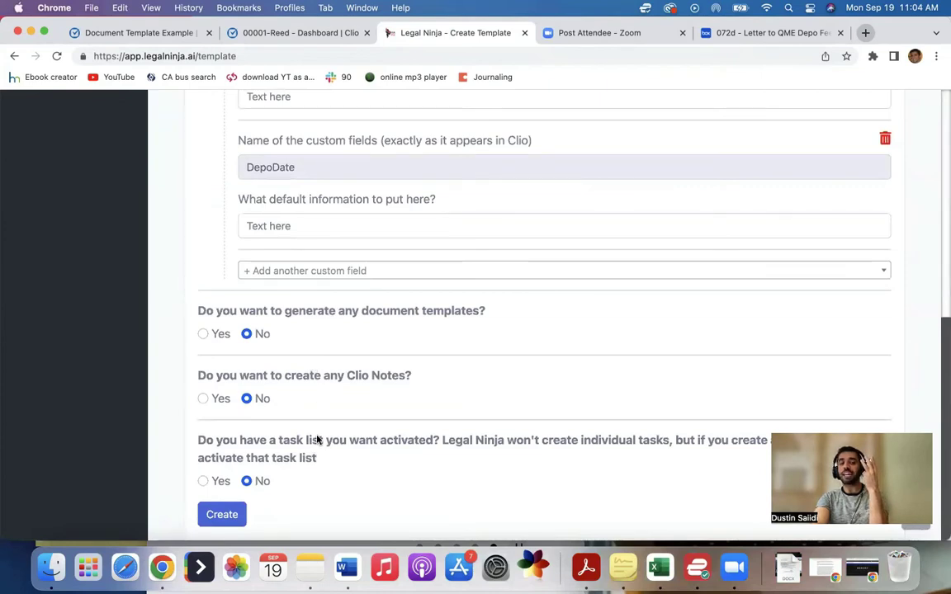
scroll(316, 435, up, 3)
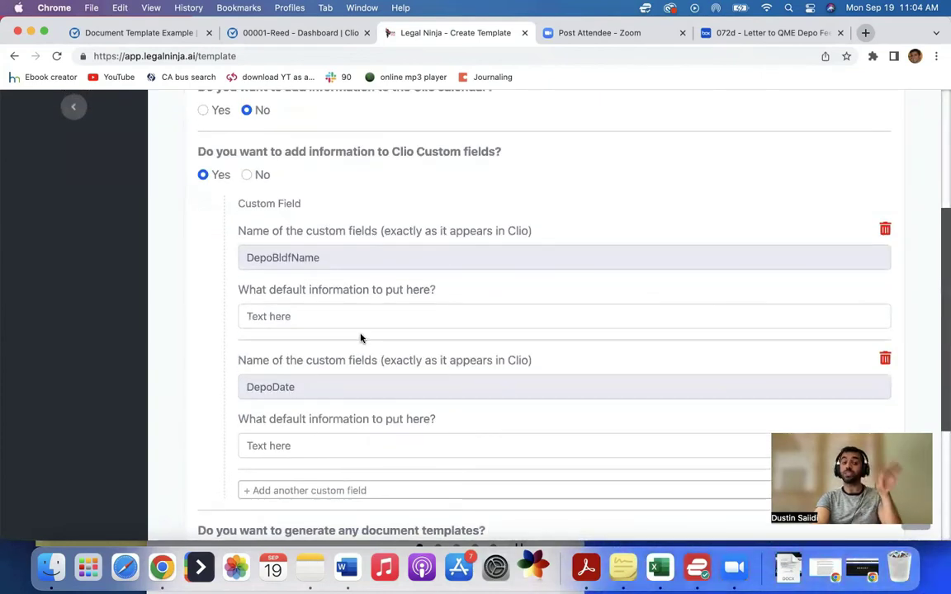
Step: Set DepoBldfName's default to [building name] and DepoDate's default to [depo date]
click(316, 313)
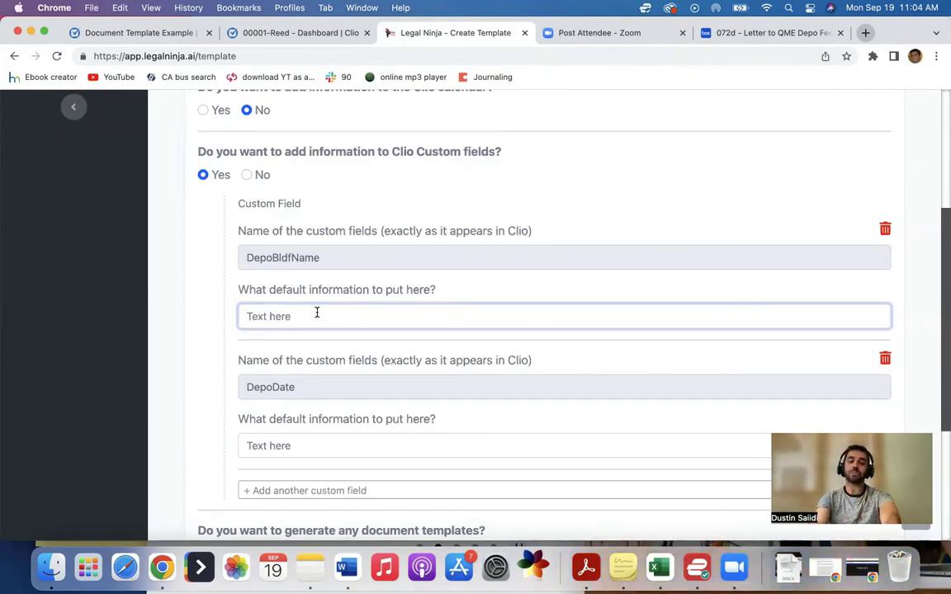
text([build)
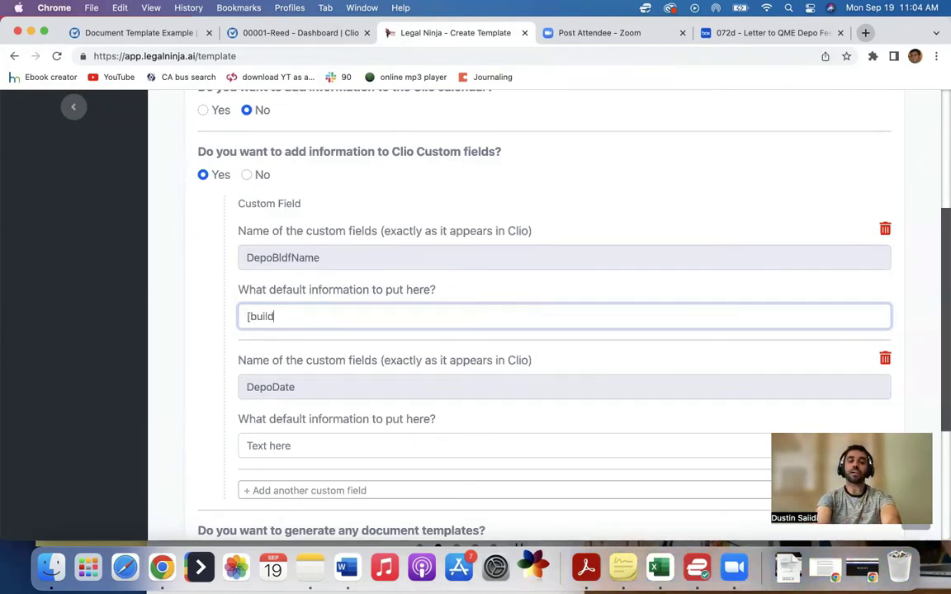
text(ing name)
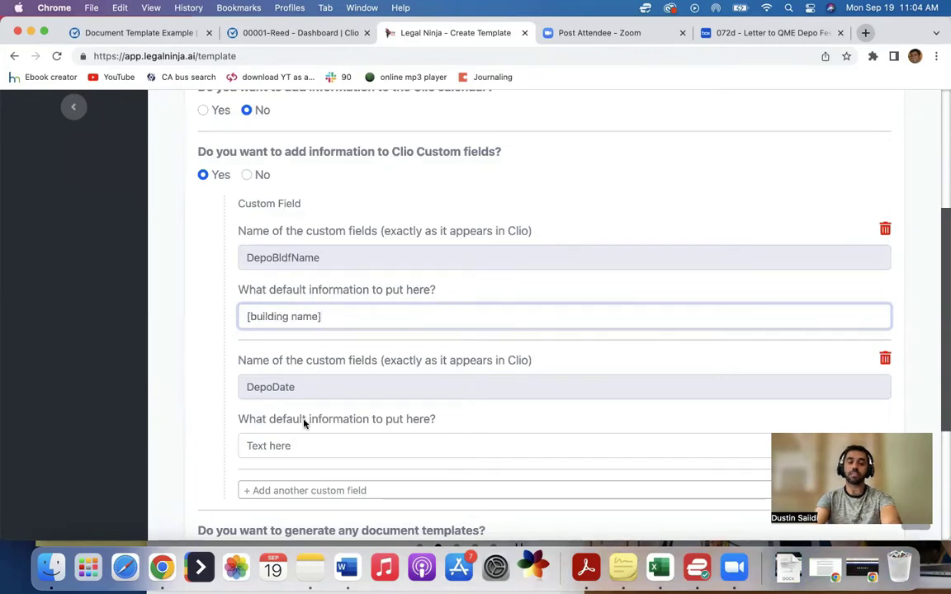
click(295, 446)
text([depo date])
Step: Review the filled template form, then switch to Clio's merge-field reference list
scroll(299, 404, down, 4)
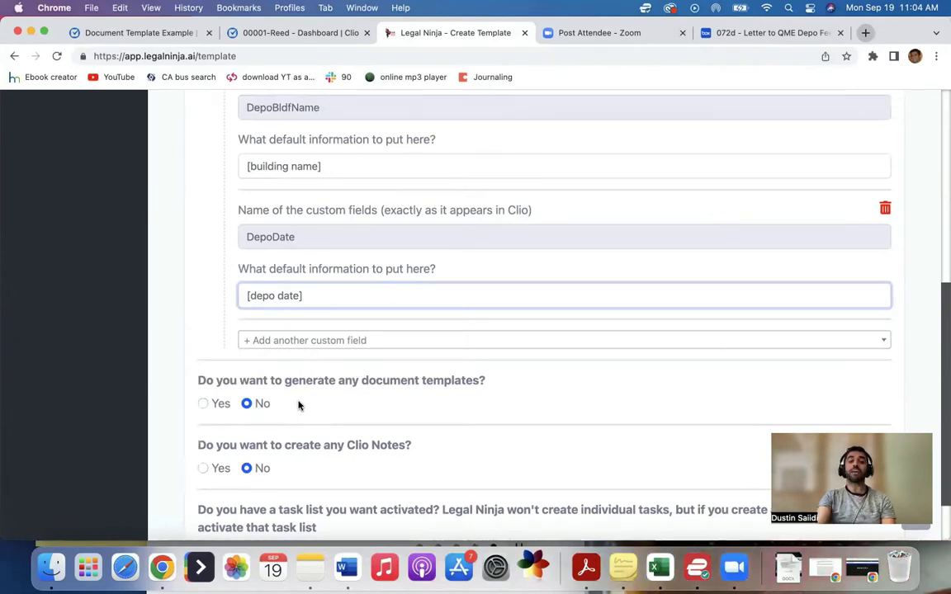
scroll(298, 403, up, 3)
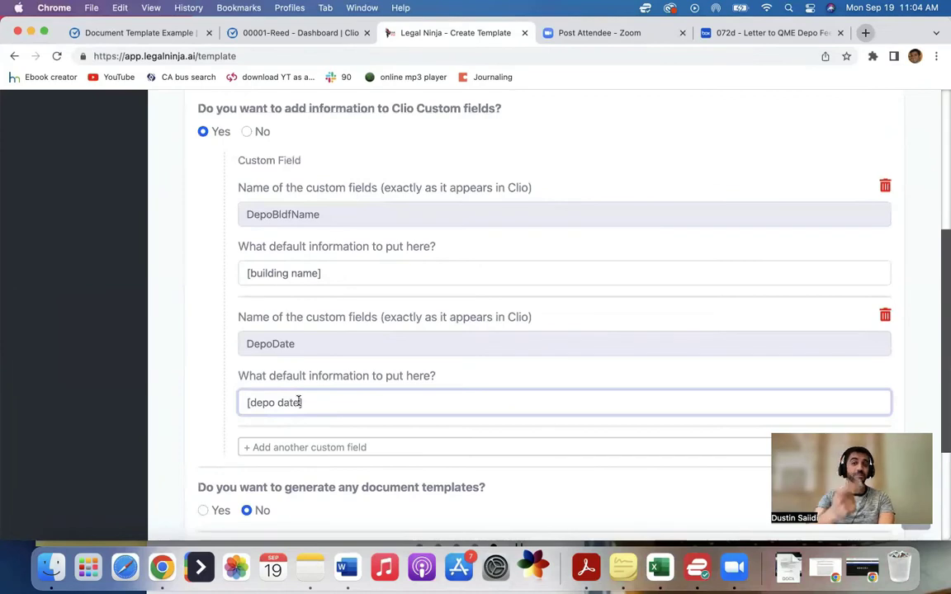
scroll(299, 400, down, 2)
scroll(304, 443, up, 2)
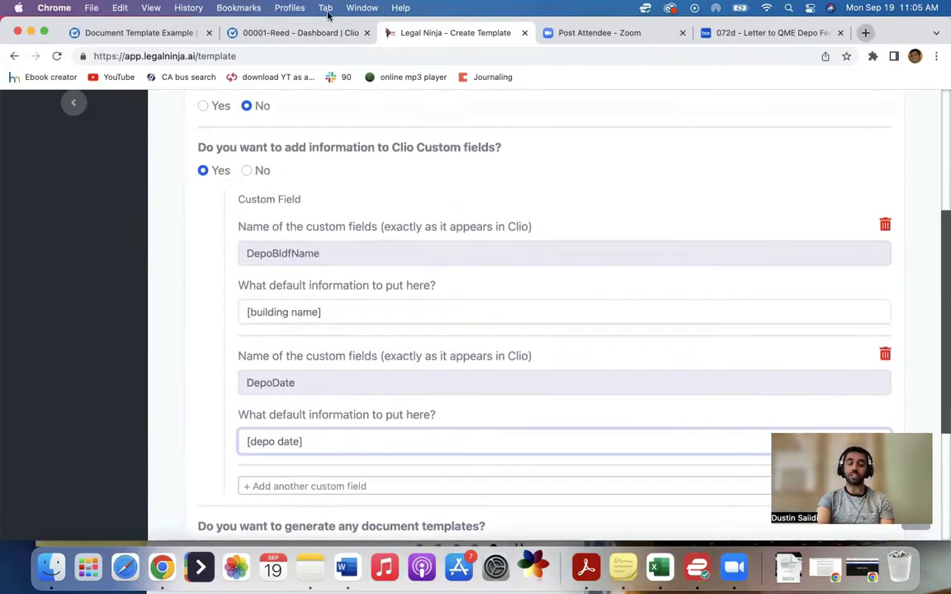
click(159, 33)
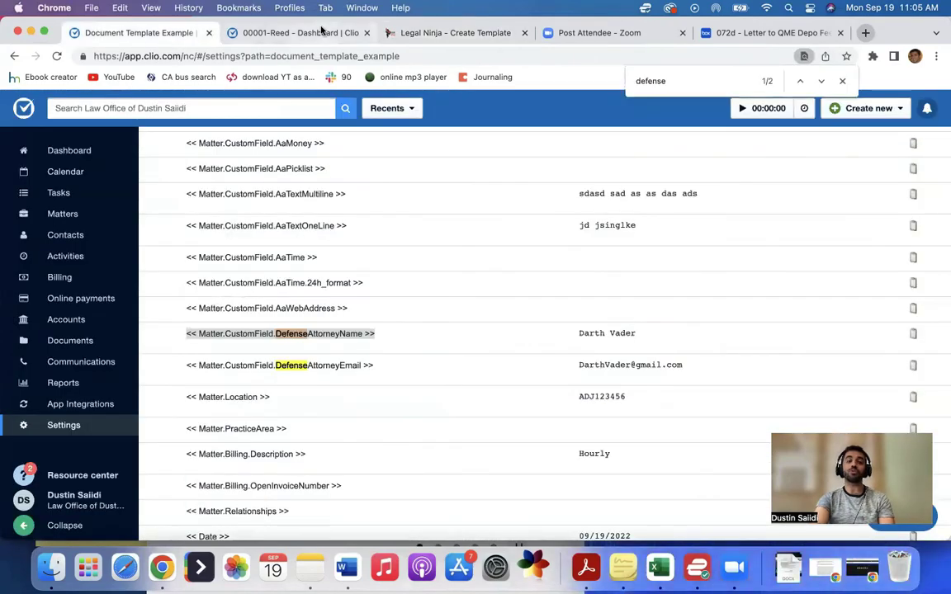
Step: In the Legal Ninja template, search 'depo' among custom fields and add DepoPrepTime
click(444, 33)
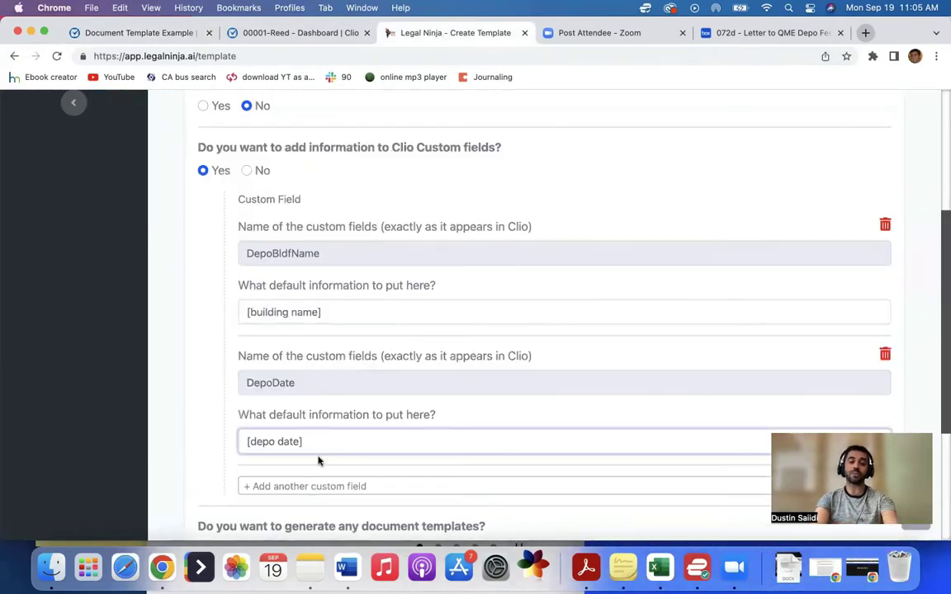
click(278, 439)
text(depo)
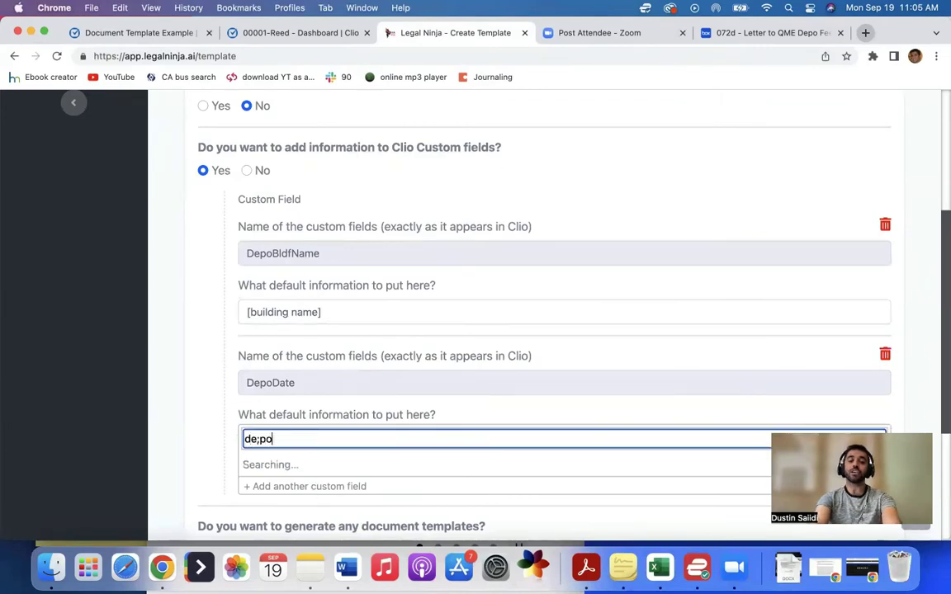
key(BackSpace)
key(BackSpace)
text(po)
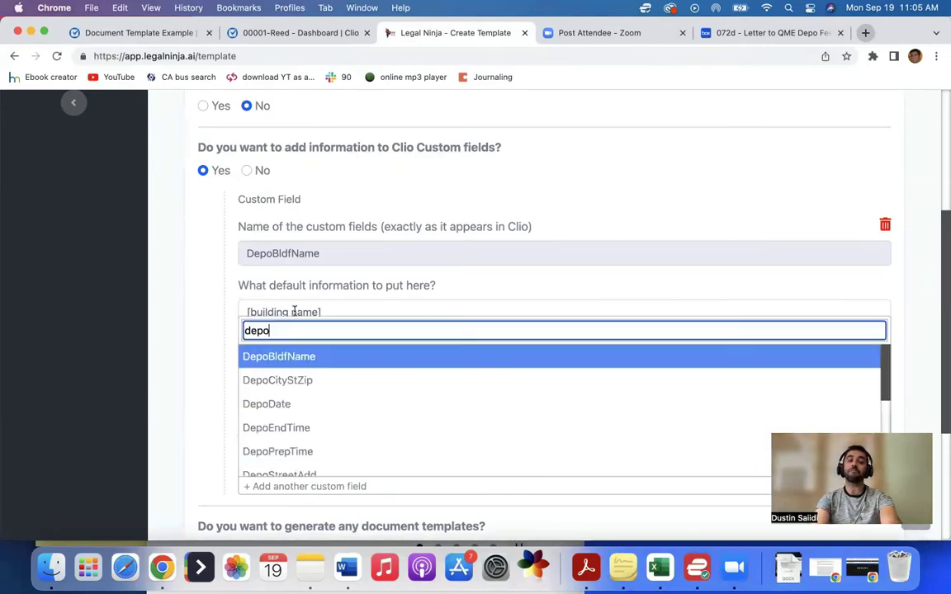
click(301, 450)
Step: Go back to Clio's Document Template Example list of Matter.Client merge fields
scroll(301, 450, down, 5)
click(139, 33)
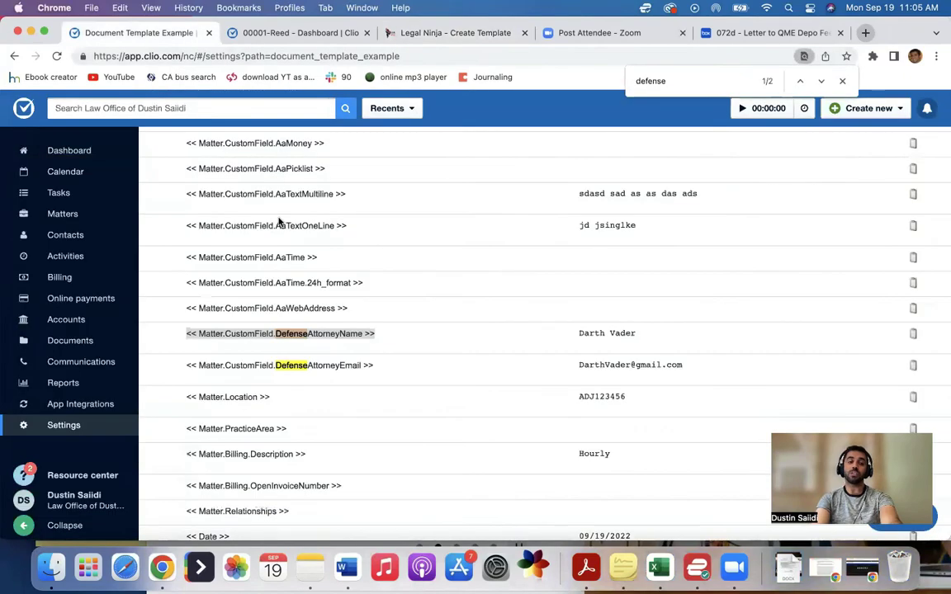
scroll(300, 226, up, 10)
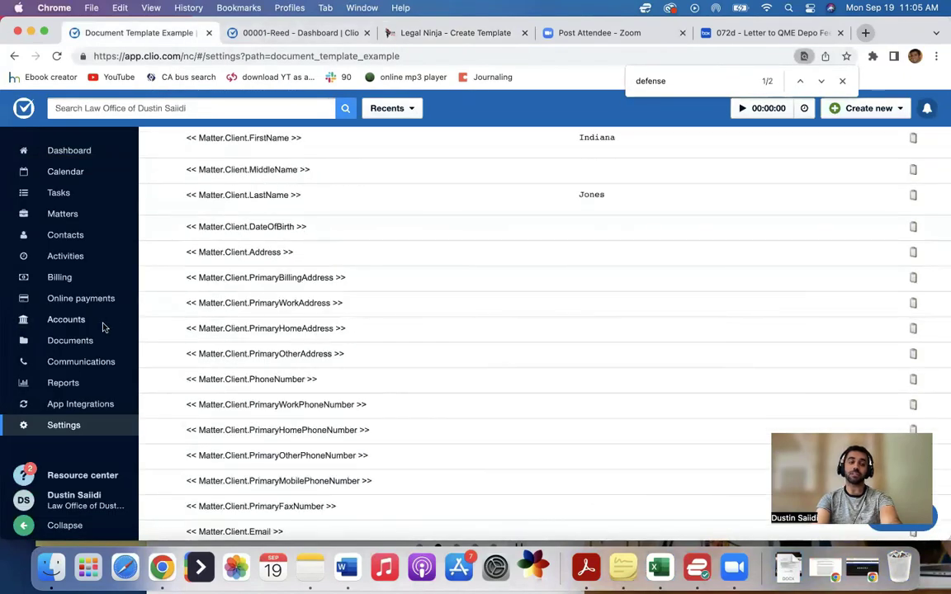
Step: Open Clio's Custom Fields settings and scroll to Defense Attorney Name and Defense attorney email
click(71, 342)
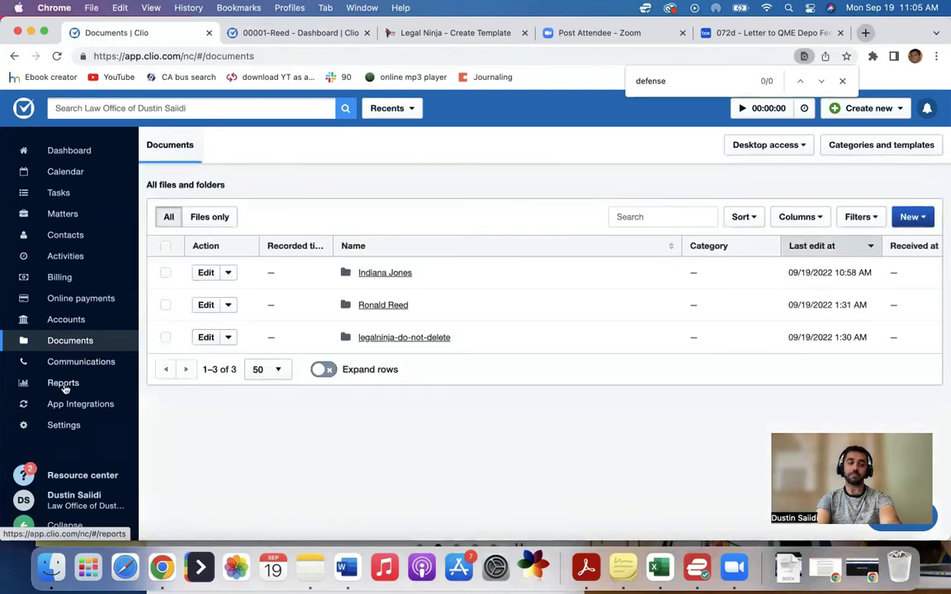
click(64, 424)
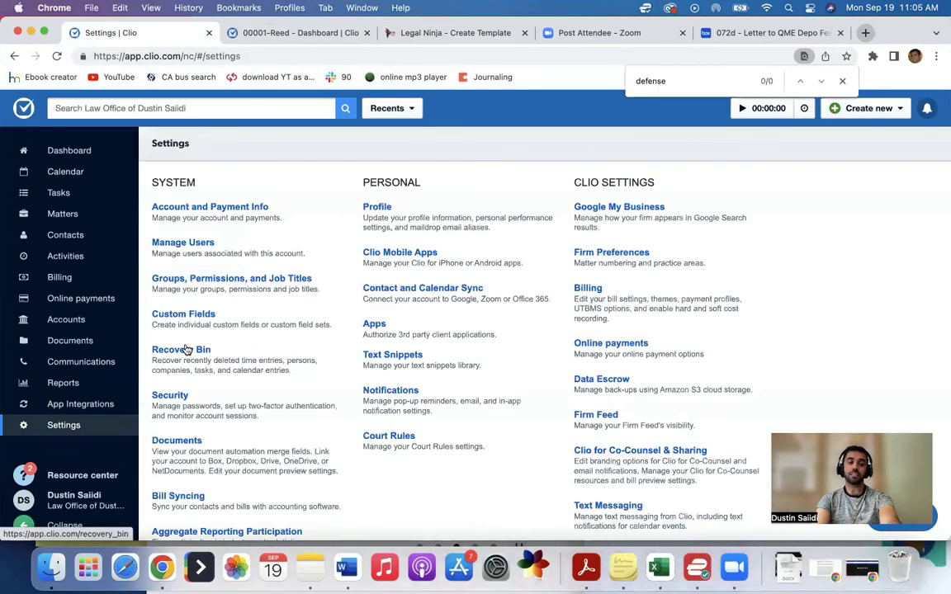
click(165, 313)
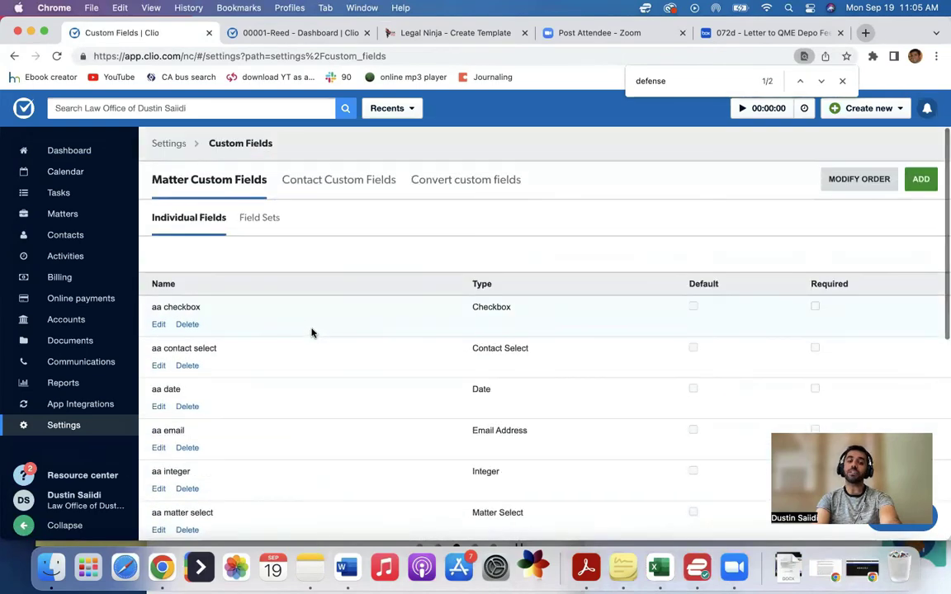
scroll(311, 333, down, 10)
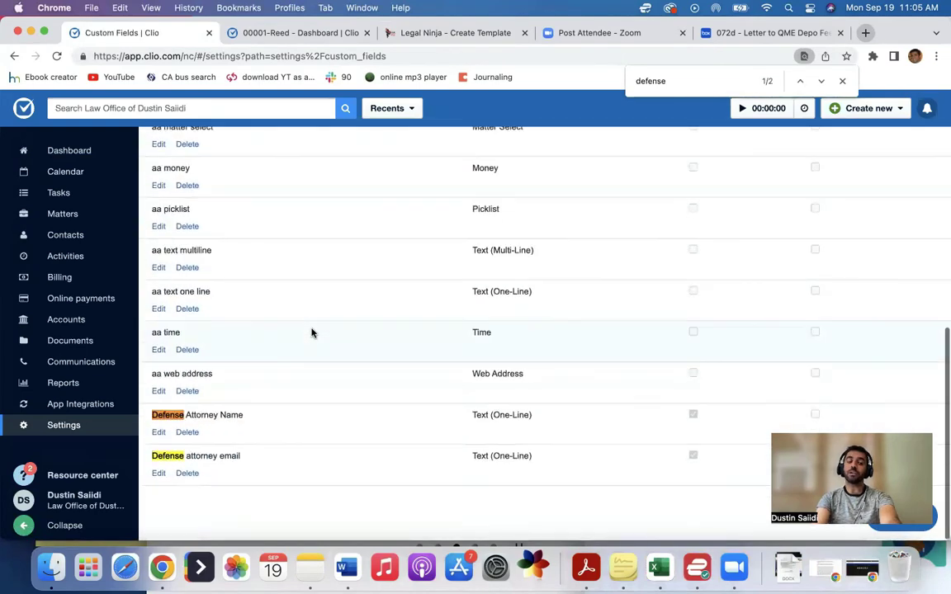